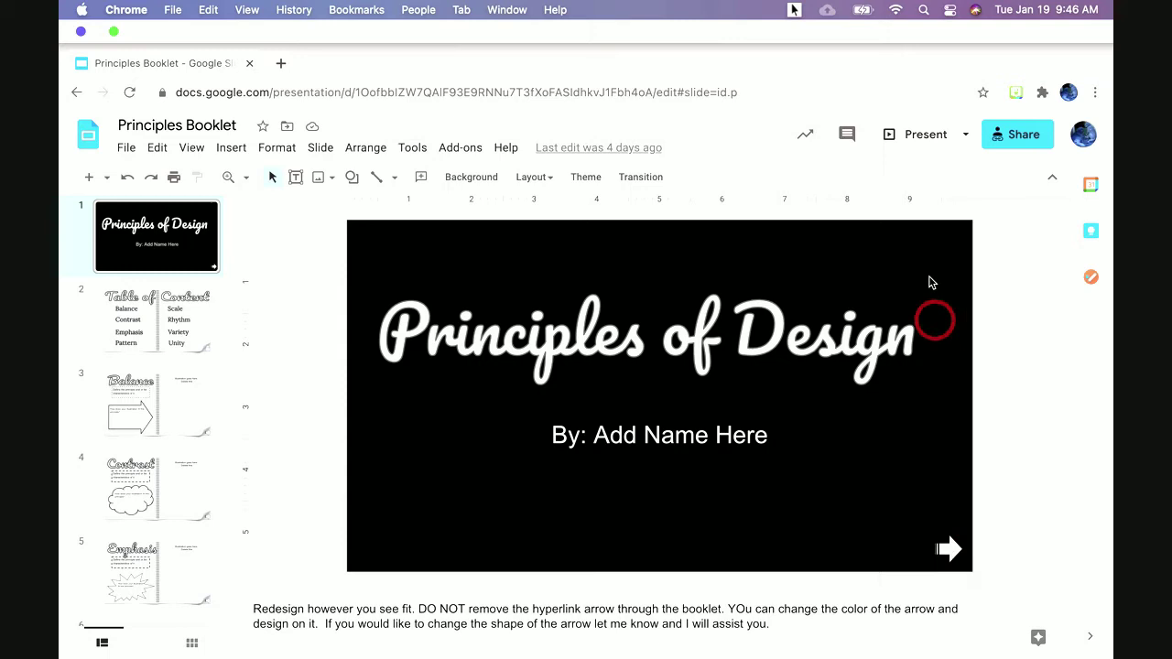
# Step: Present the booklet and test the links from the cover to the Table of Content, the Balance page and back to the cover
pyautogui.click(926, 138)
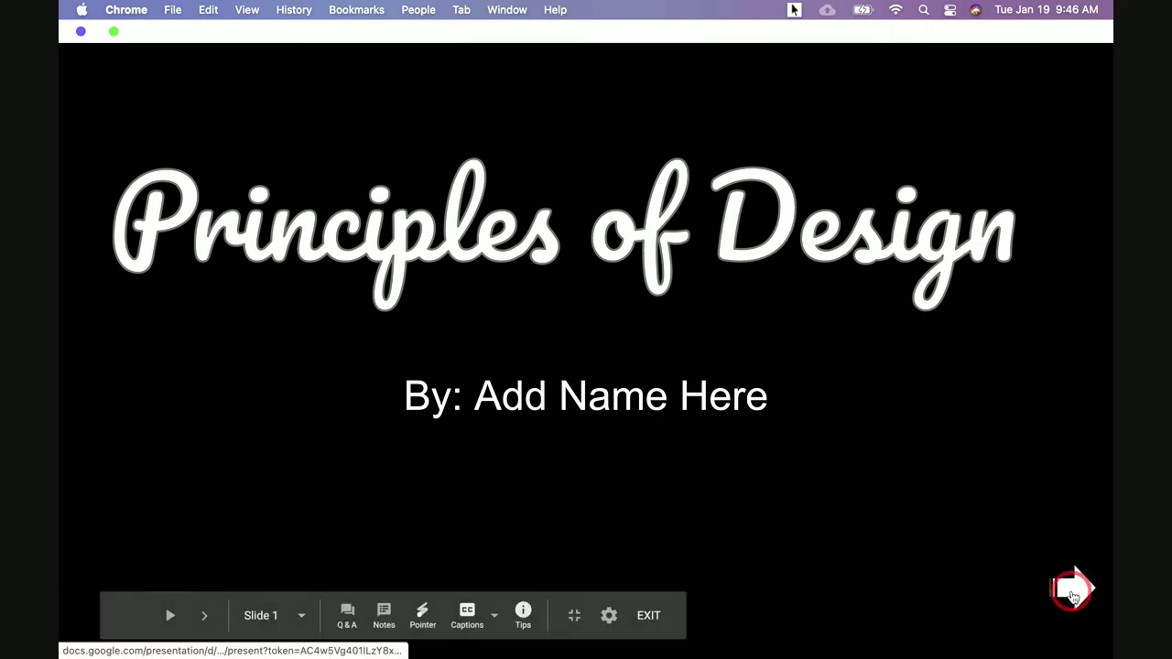
pyautogui.click(1072, 589)
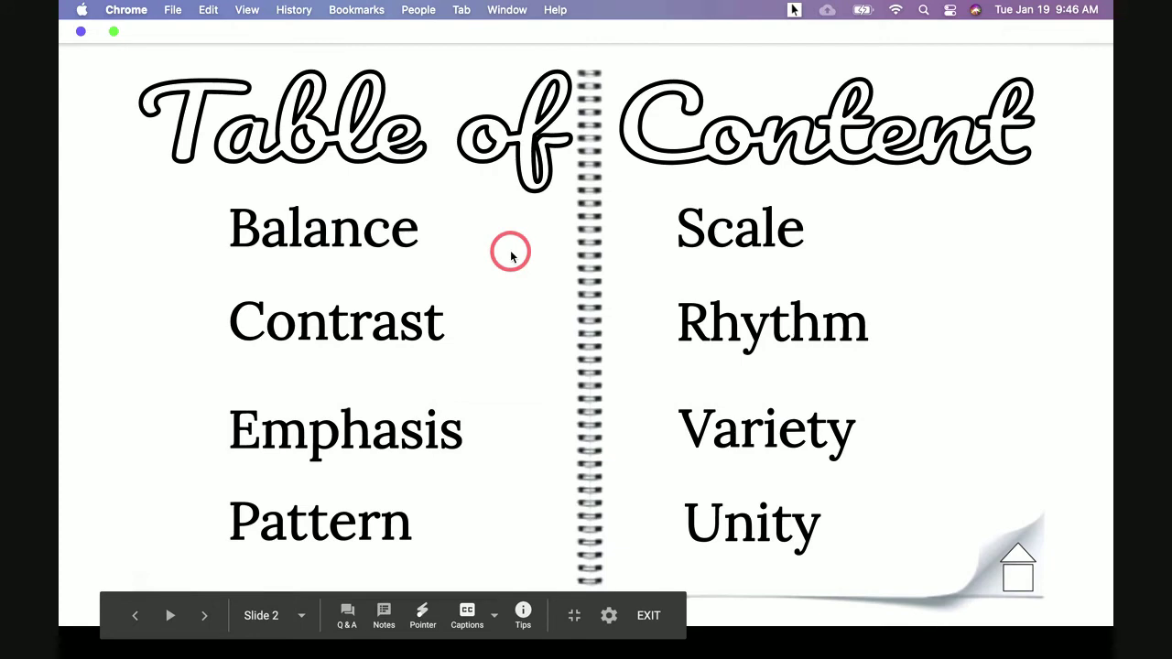
pyautogui.click(376, 242)
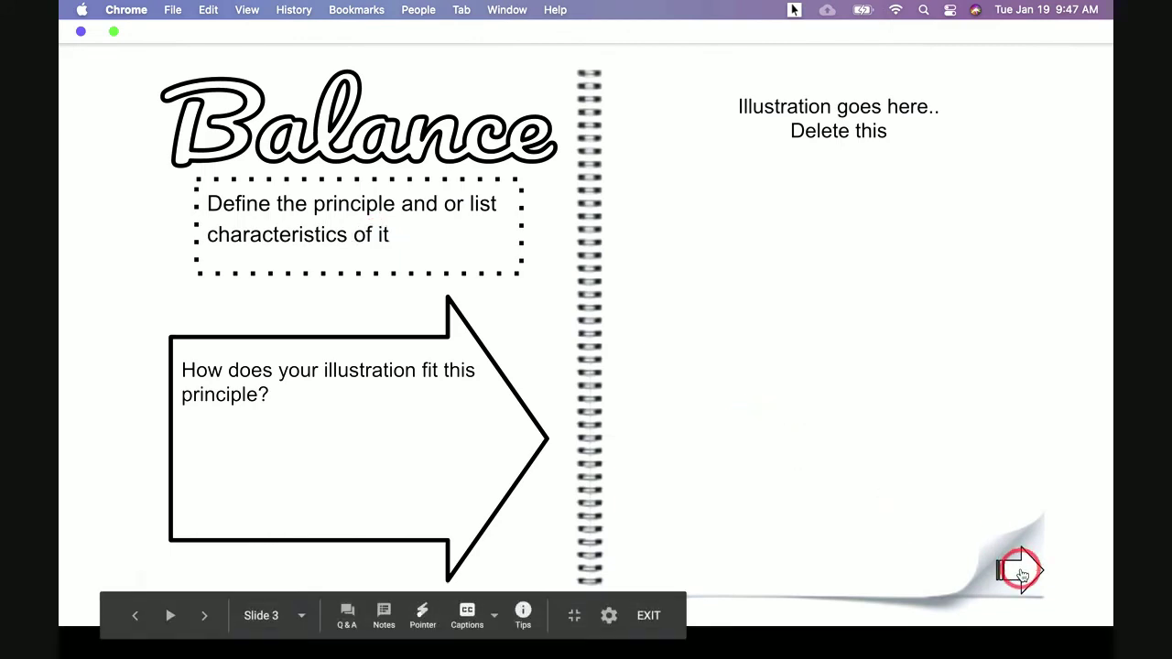
pyautogui.click(1021, 574)
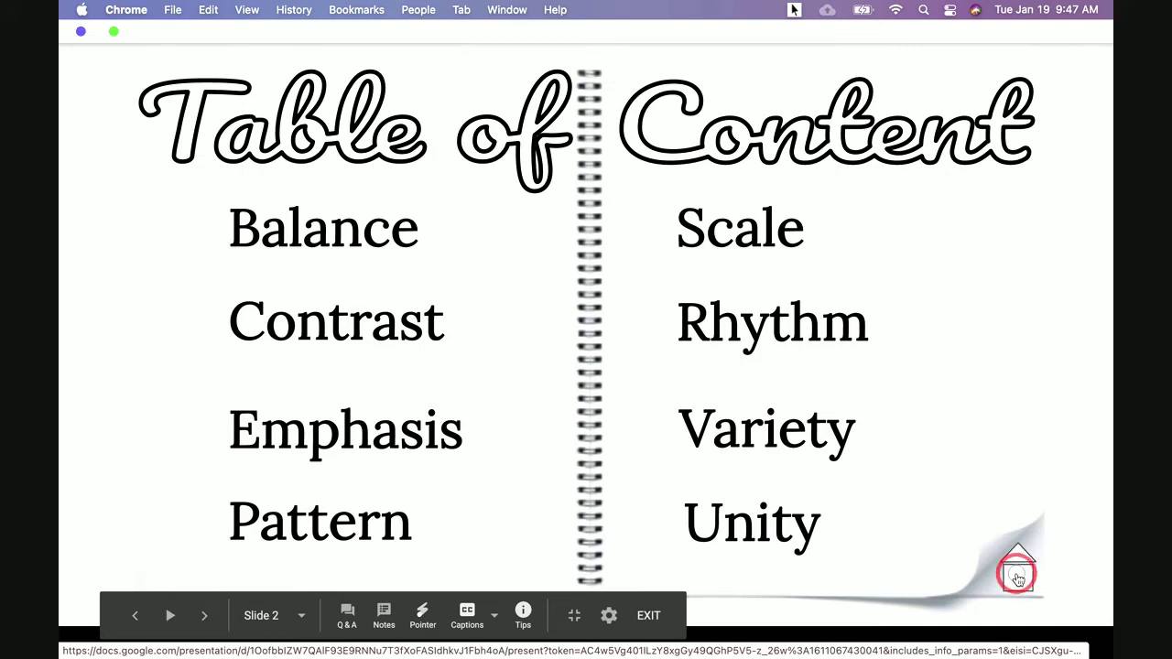
pyautogui.click(1019, 576)
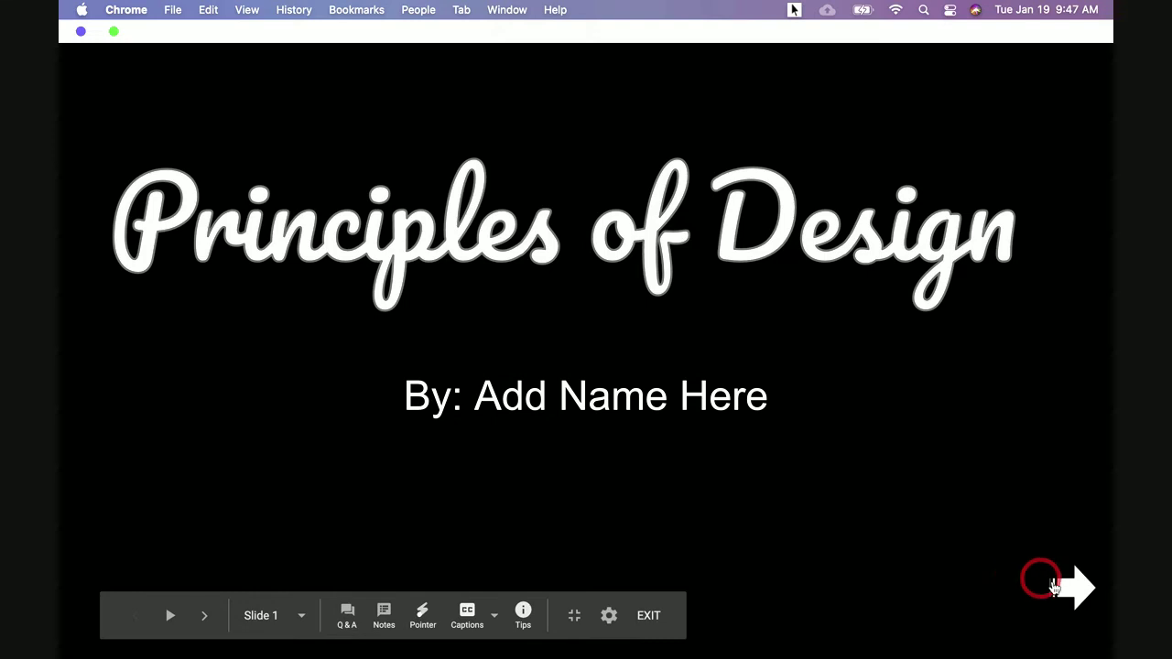
# Step: Return to the Table of Content and test the Balance and Contrast links, including each page's return arrow
pyautogui.click(1075, 594)
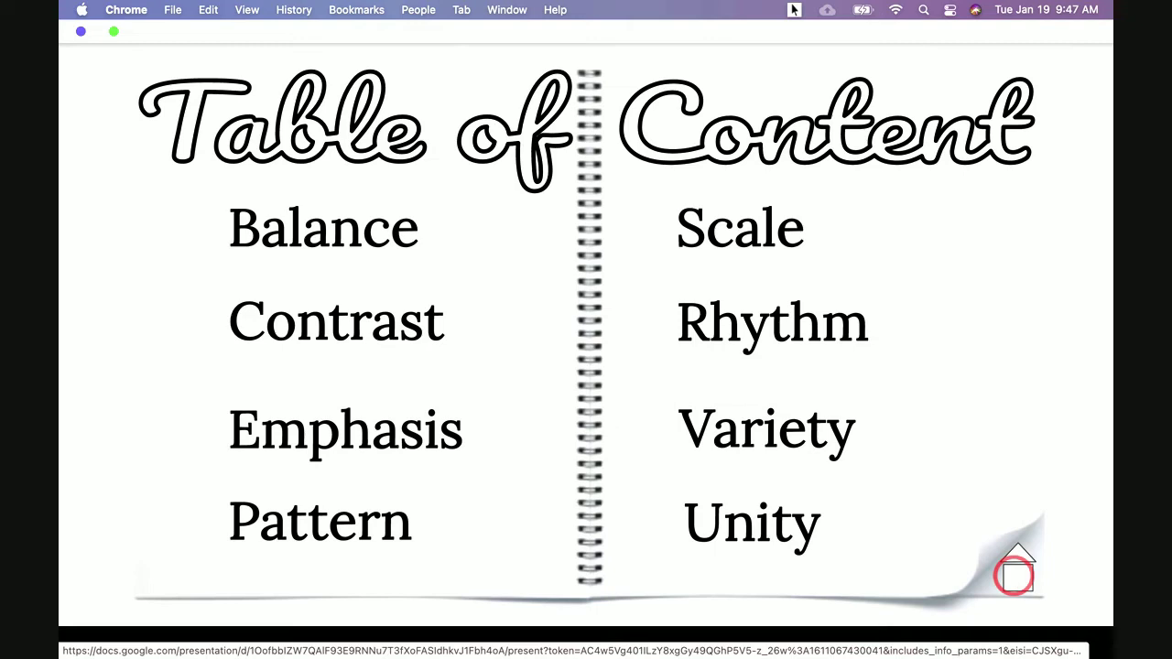
pyautogui.click(386, 245)
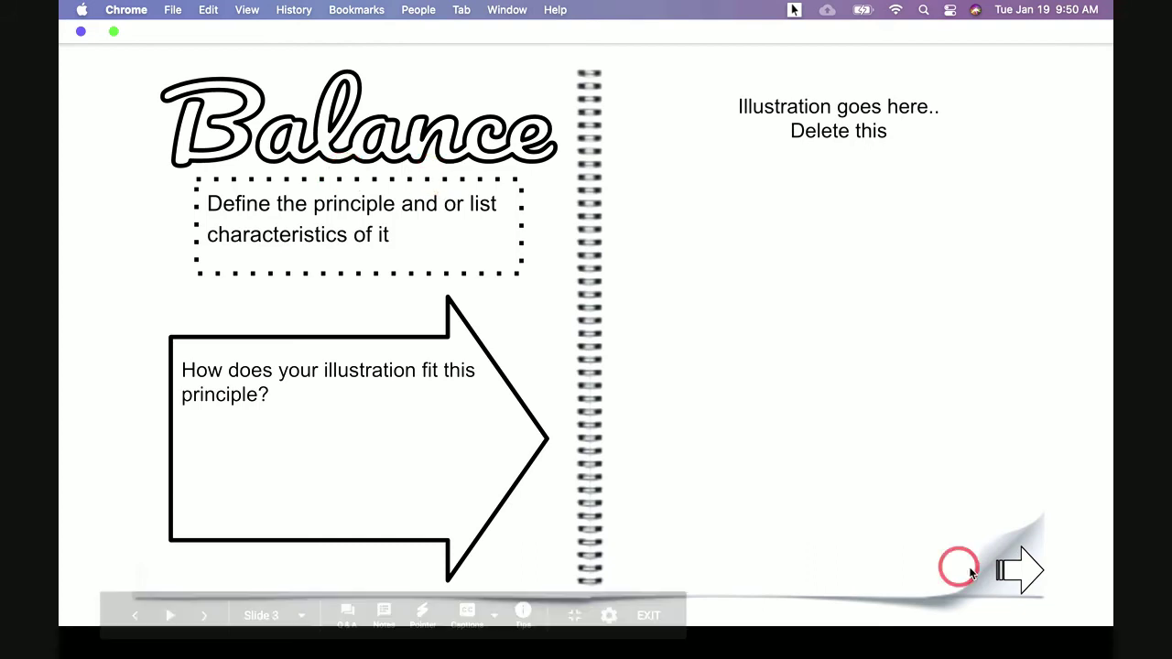
pyautogui.click(1017, 570)
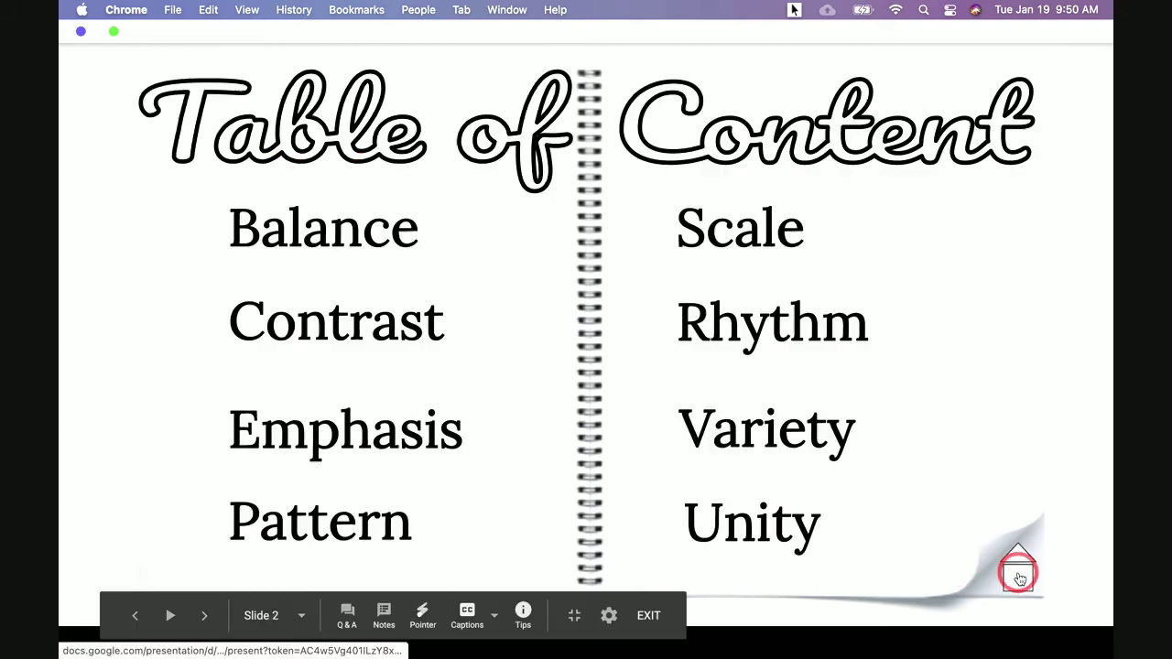
pyautogui.click(378, 335)
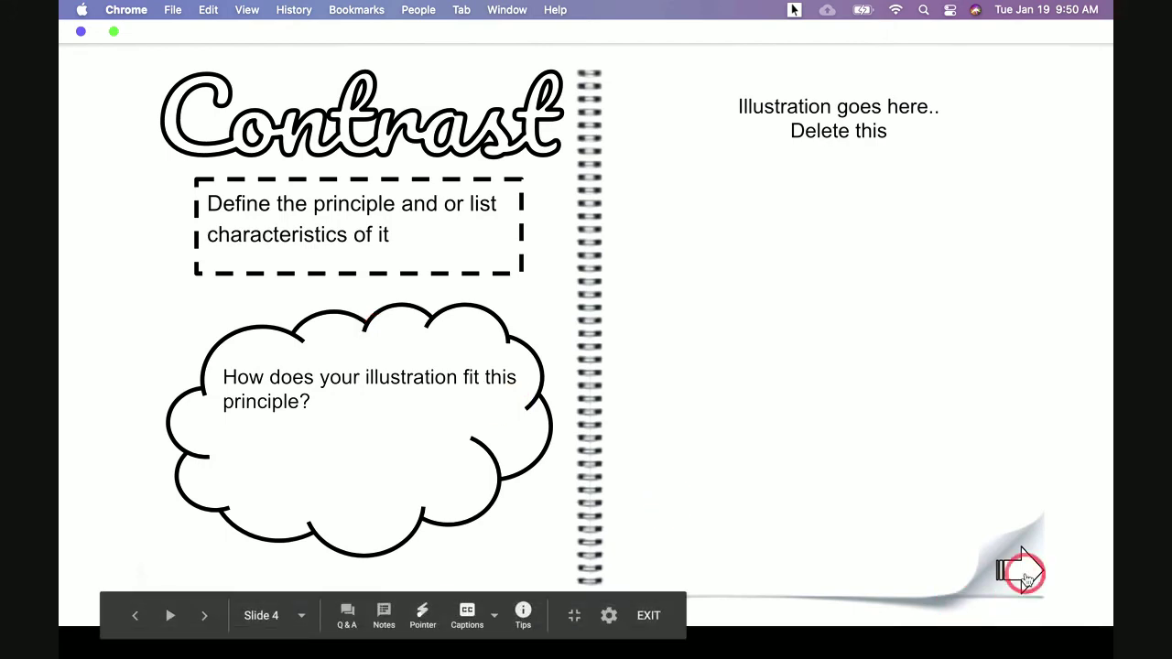
pyautogui.click(1024, 575)
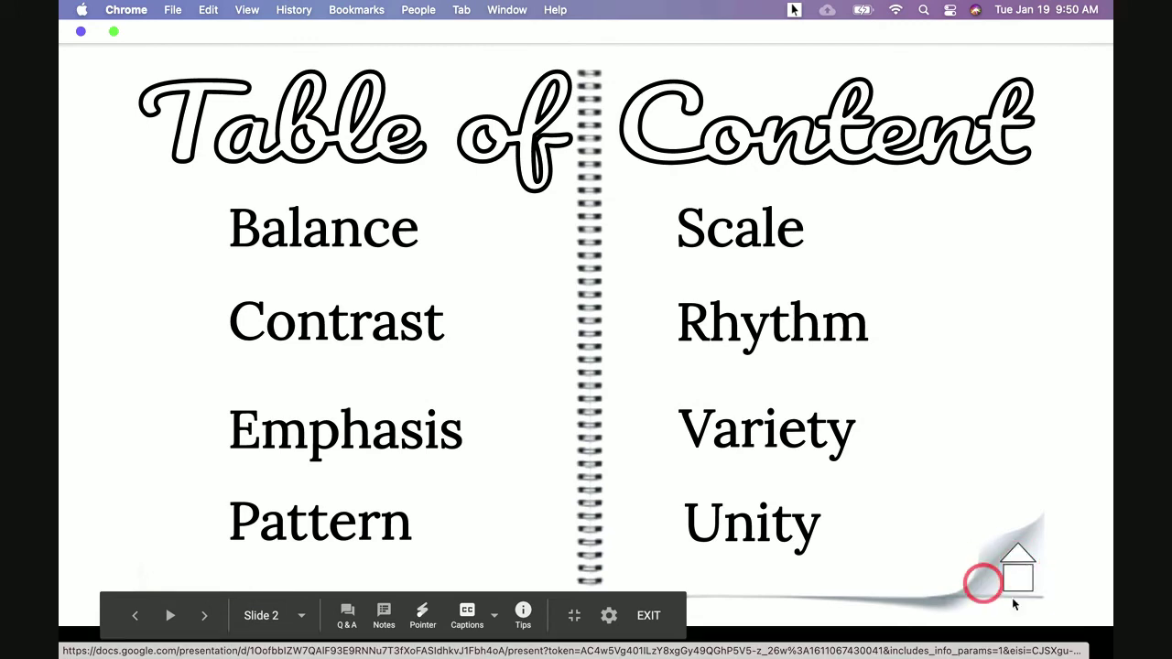
# Step: Test the Unity and Scale links with their return arrows, and exit the slideshow on the Table of Content slide
pyautogui.click(789, 534)
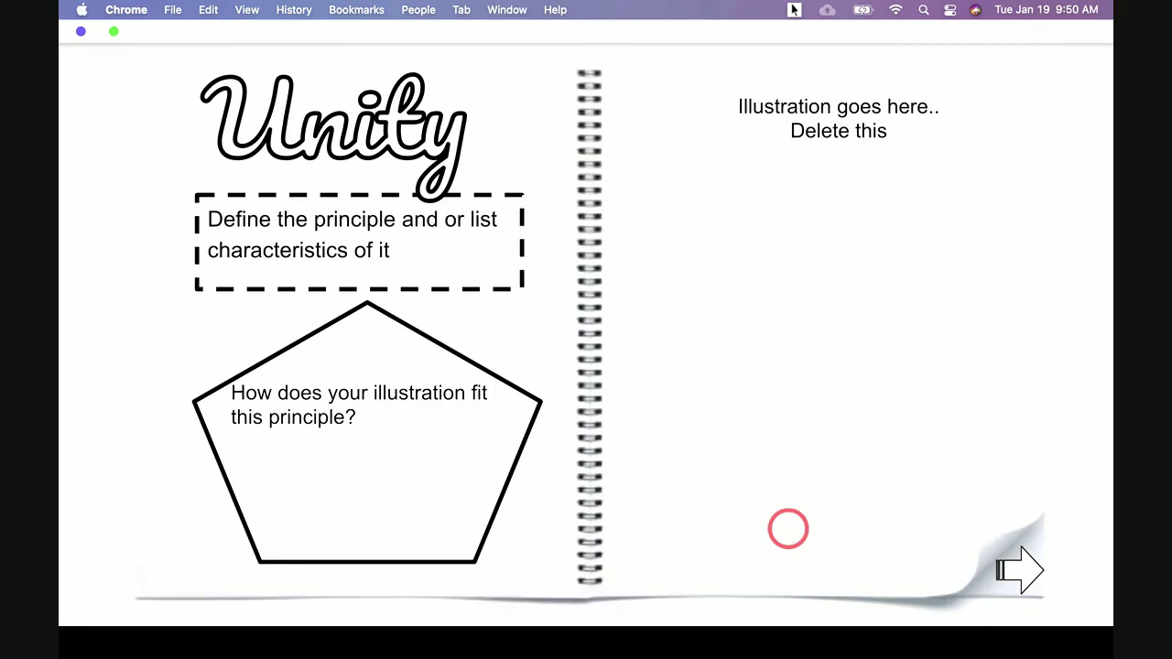
pyautogui.click(1022, 581)
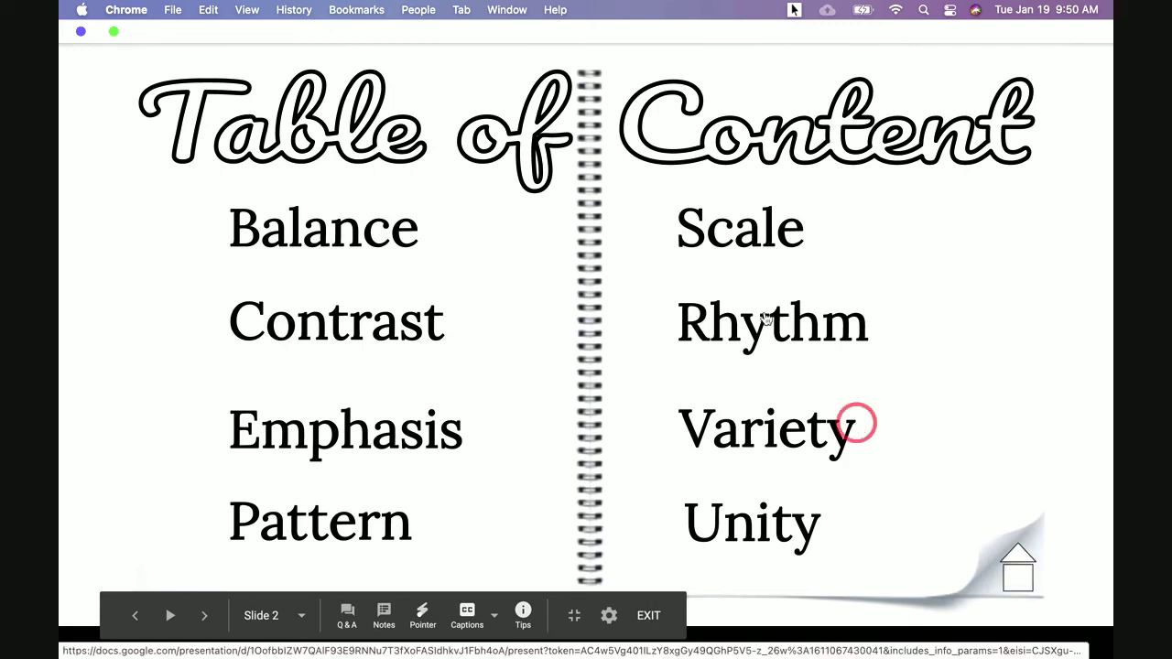
pyautogui.click(743, 244)
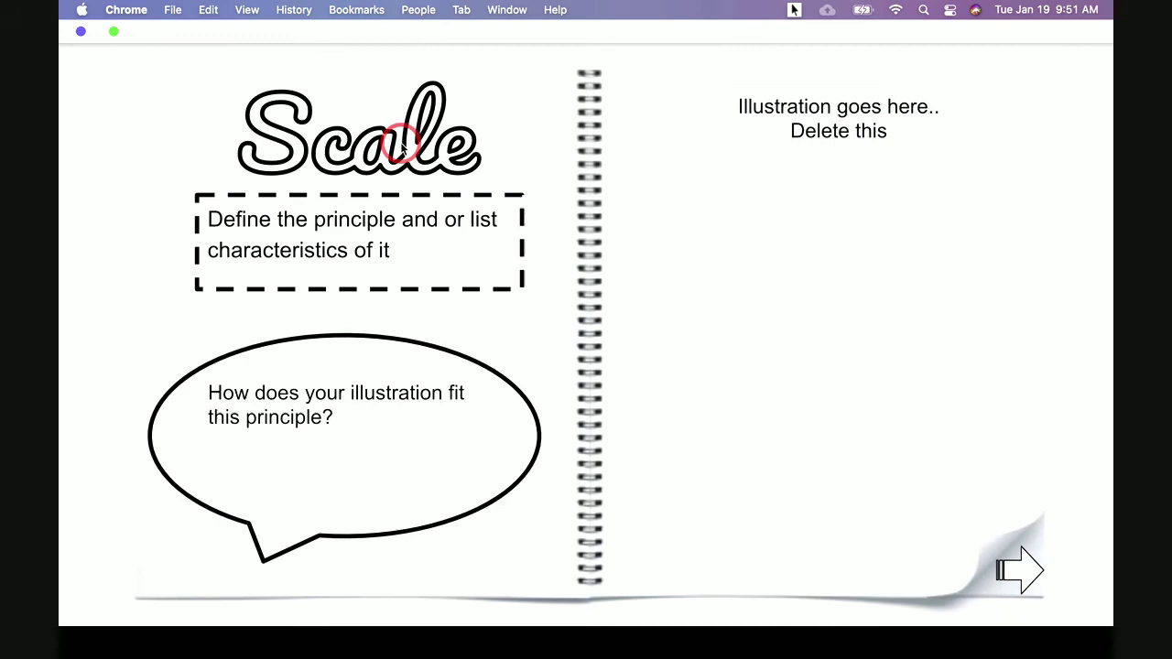
pyautogui.click(1016, 566)
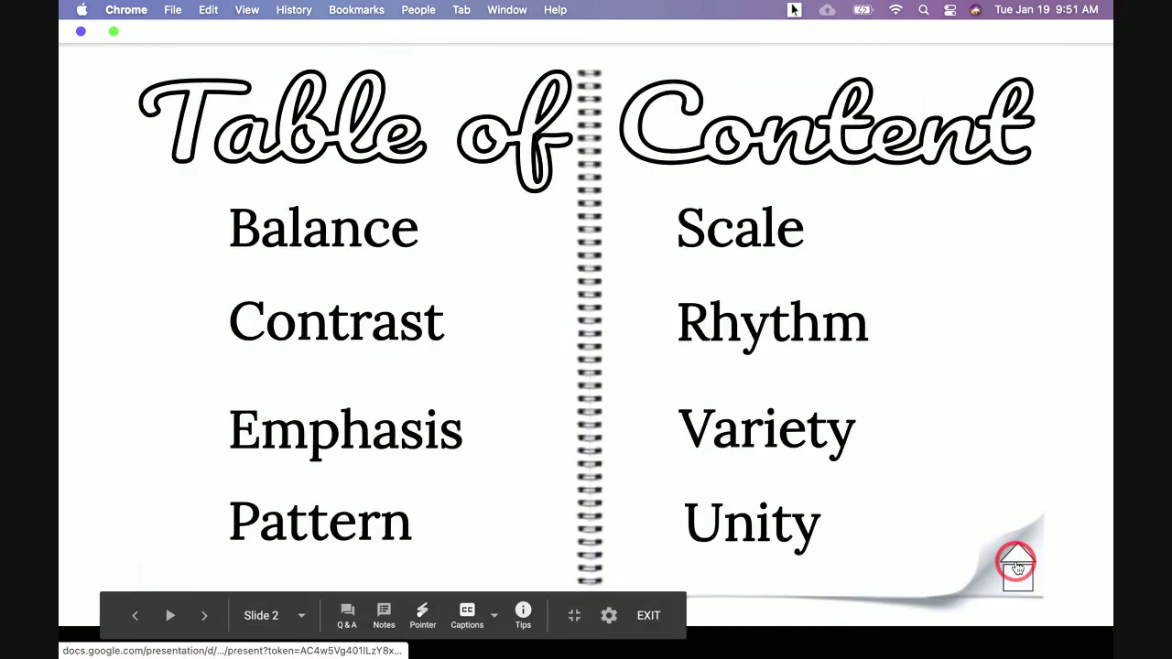
pyautogui.press('Escape')
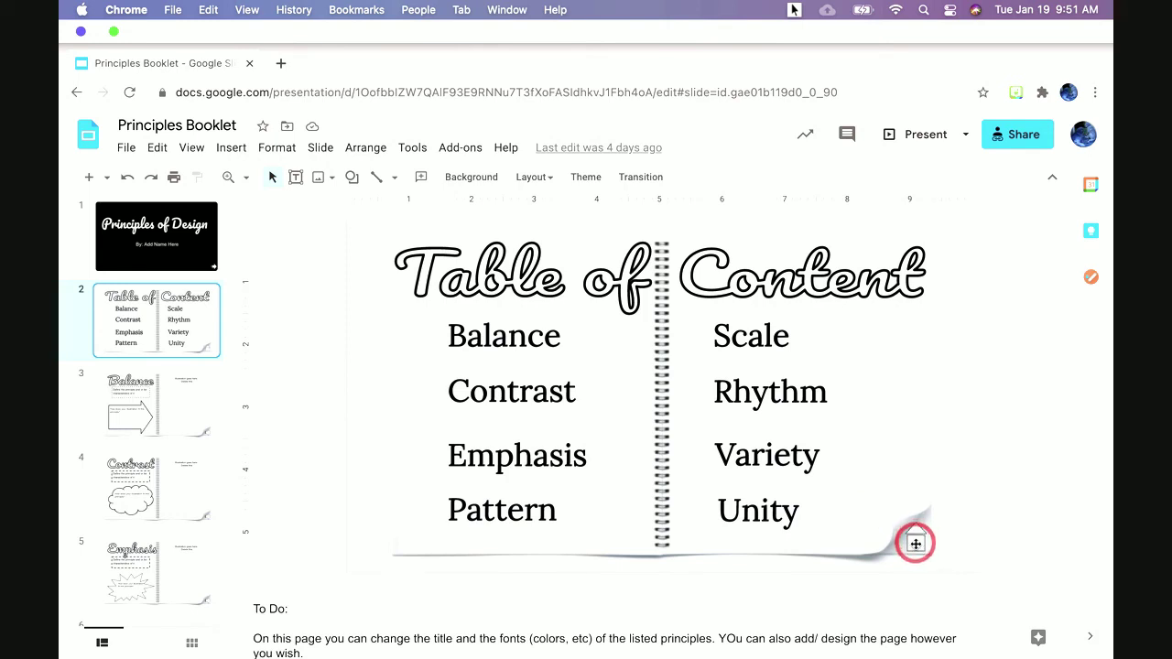
# Step: Remove the link from the house shape on the Table of Content slide and relink the shape to Slide 1
pyautogui.click(916, 544)
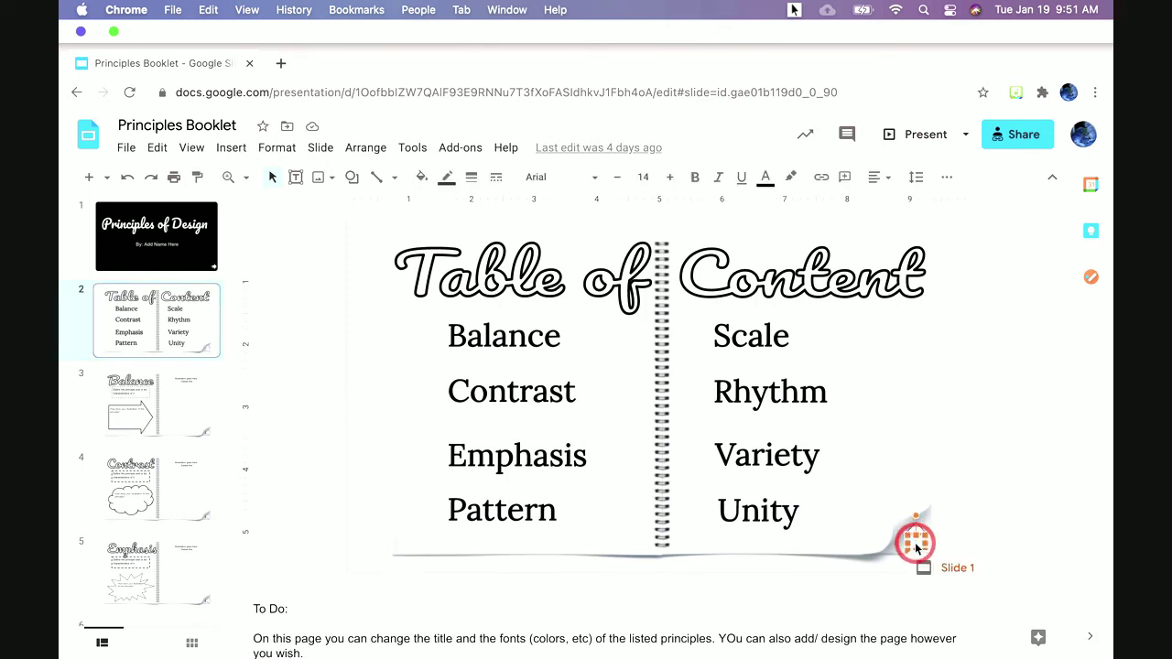
pyautogui.rightClick(916, 547)
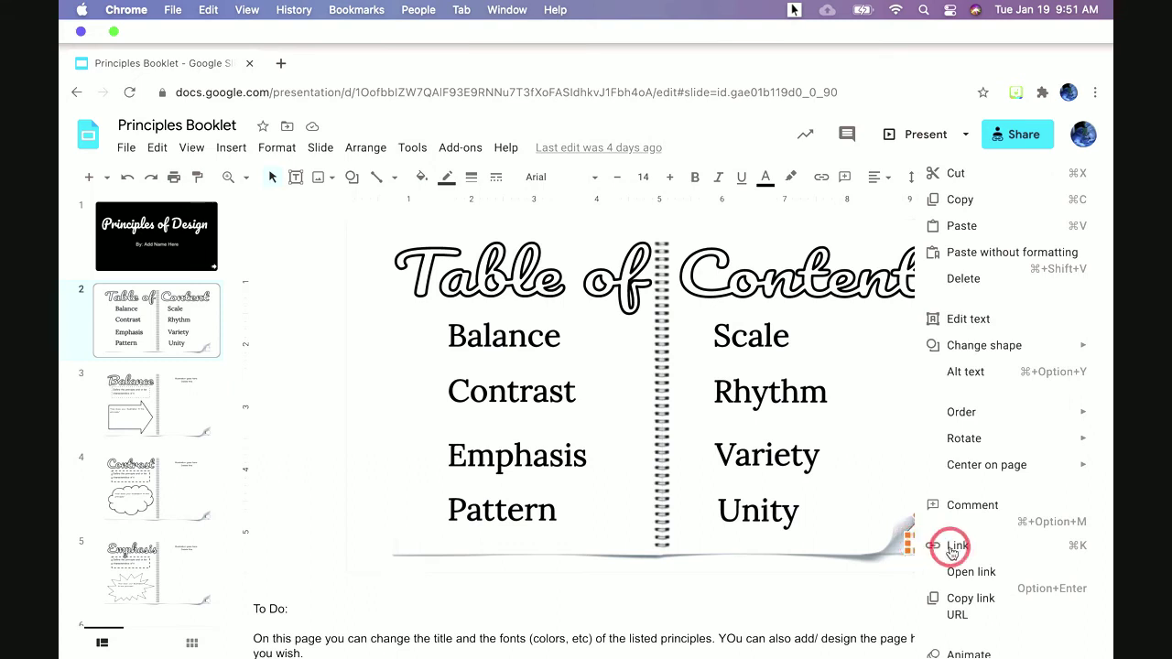
pyautogui.click(956, 546)
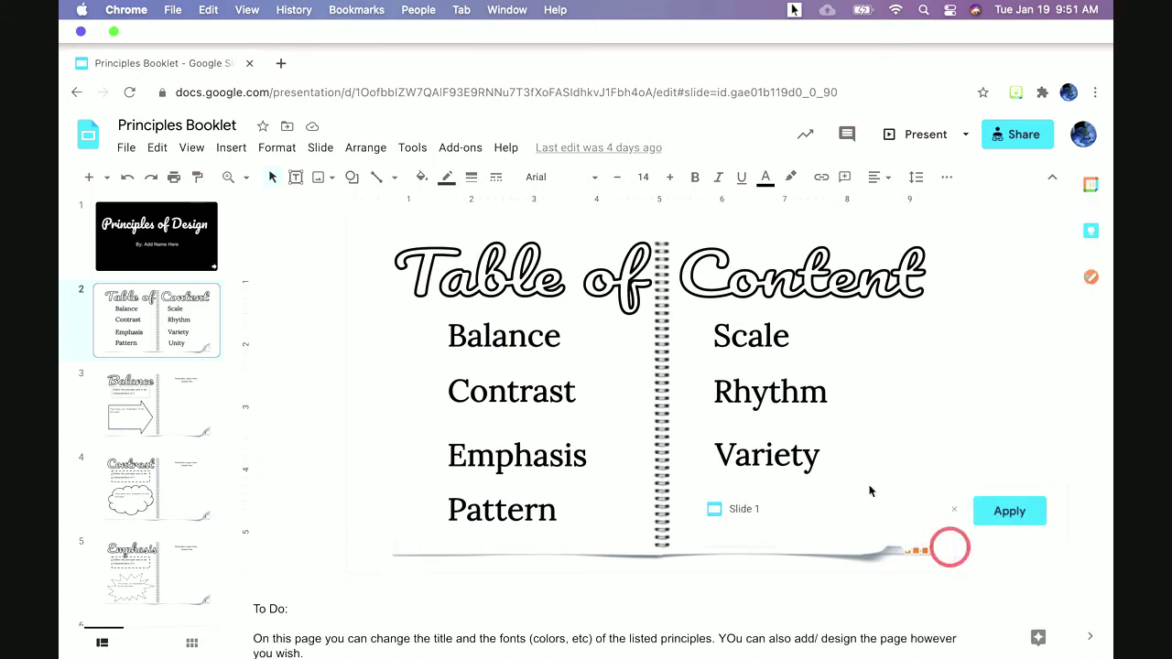
pyautogui.click(953, 509)
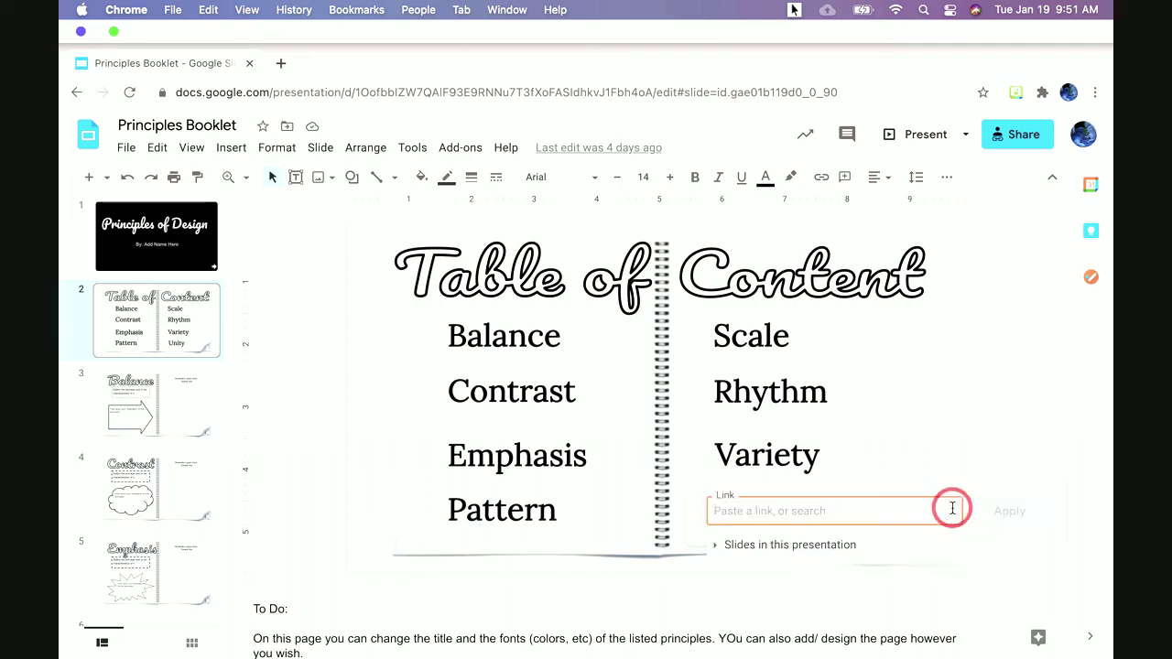
pyautogui.click(876, 553)
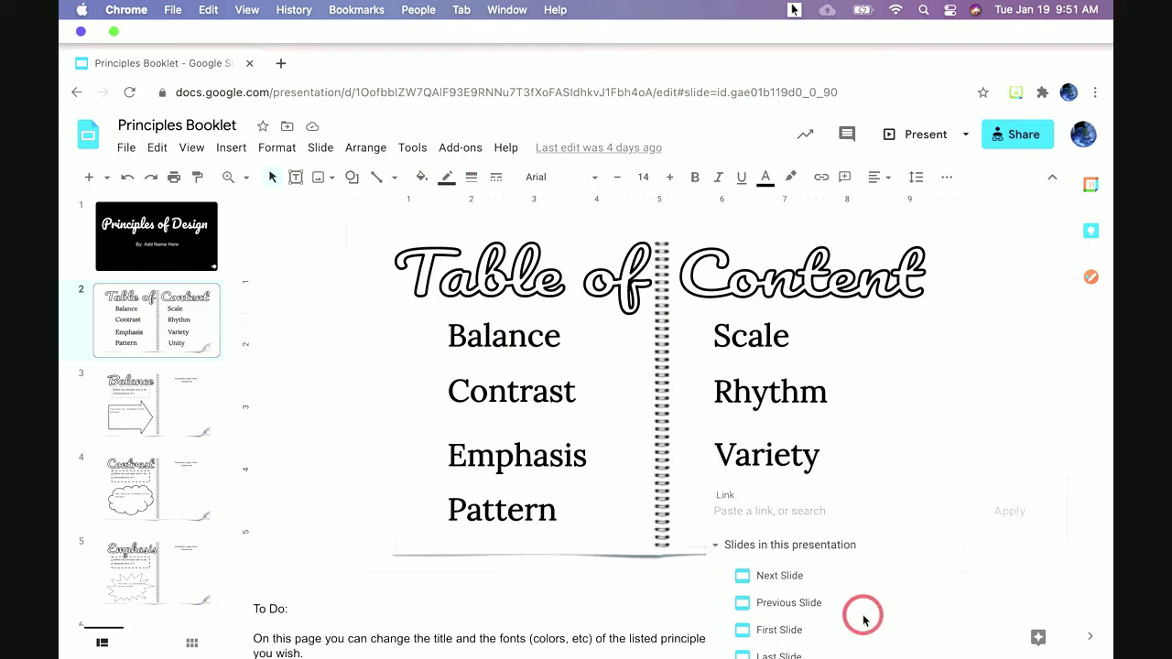
pyautogui.scroll(-3, 861, 613)
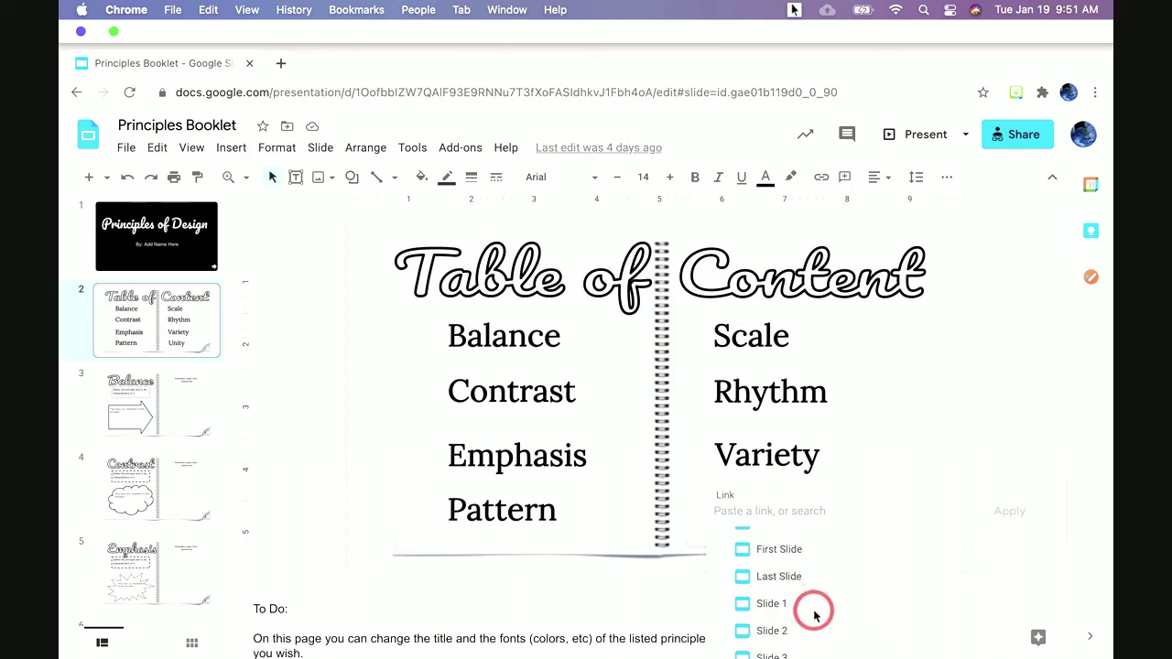
pyautogui.scroll(2, 810, 595)
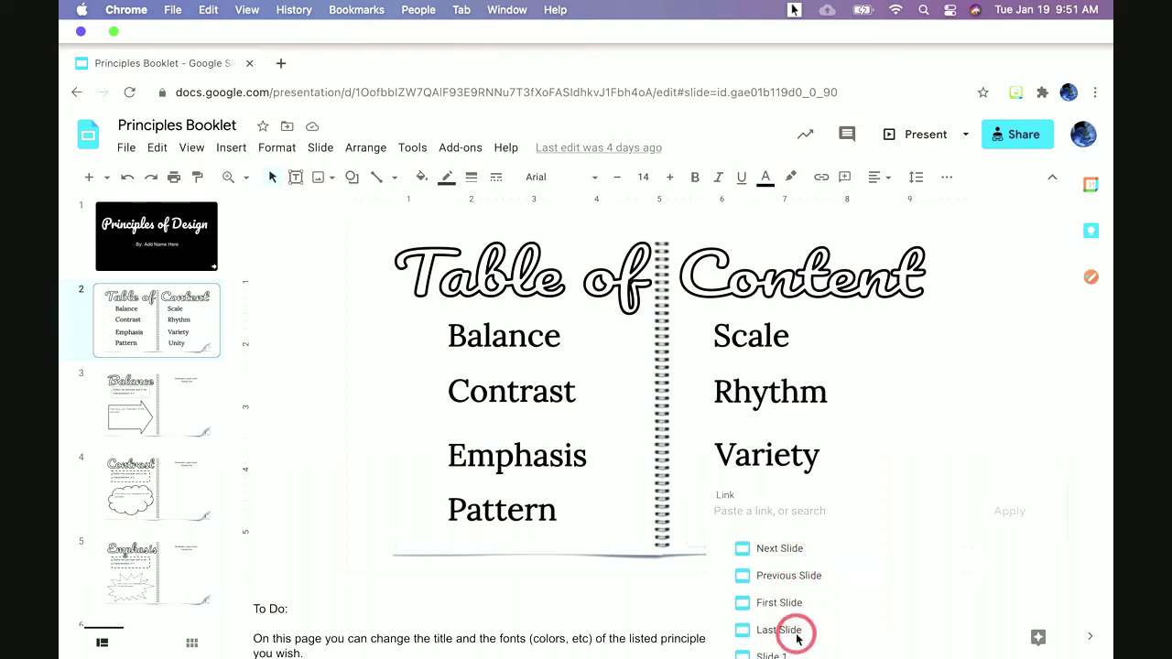
pyautogui.scroll(-1, 789, 623)
pyautogui.click(779, 618)
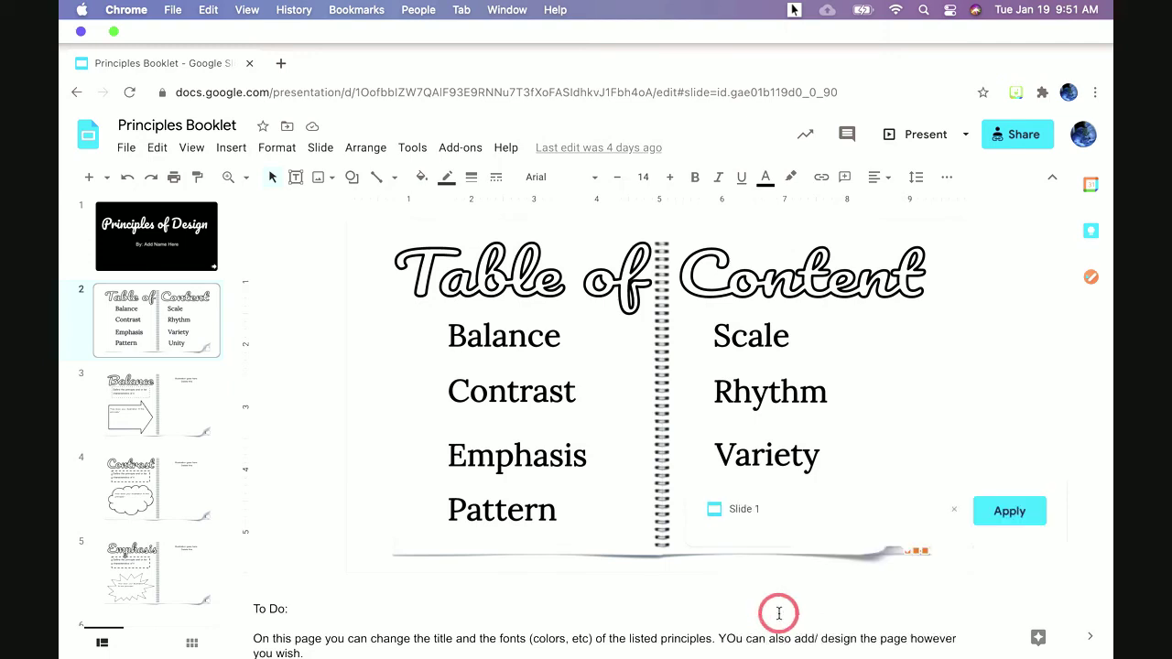
pyautogui.click(1009, 511)
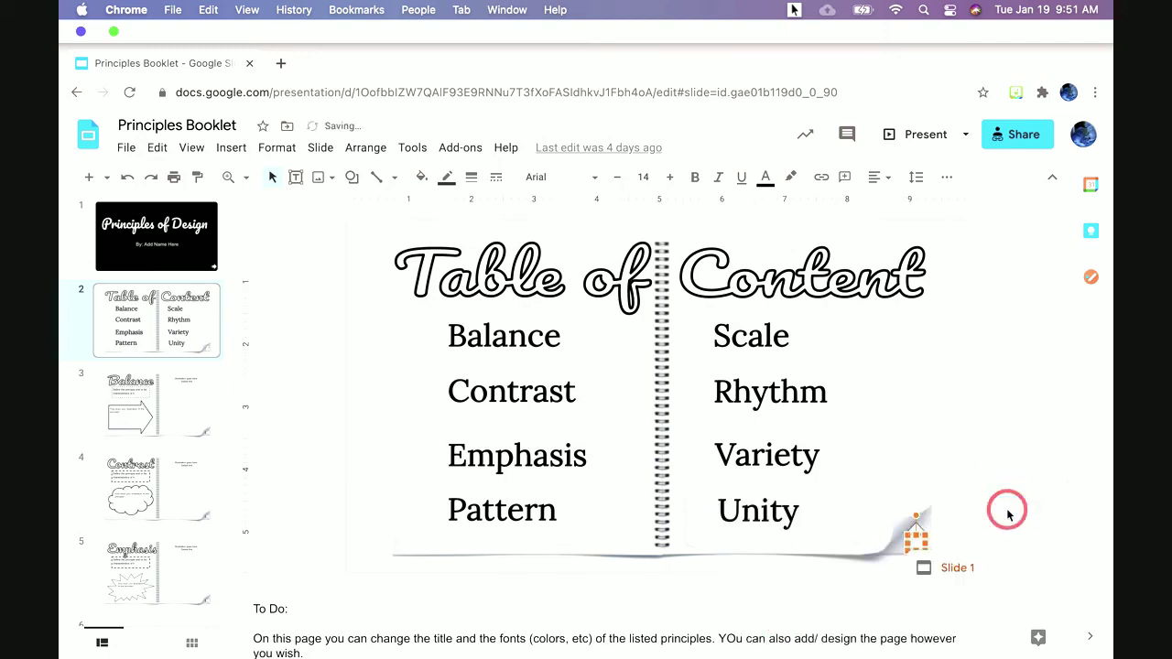
pyautogui.moveTo(919, 529); pyautogui.dragTo(918, 514)
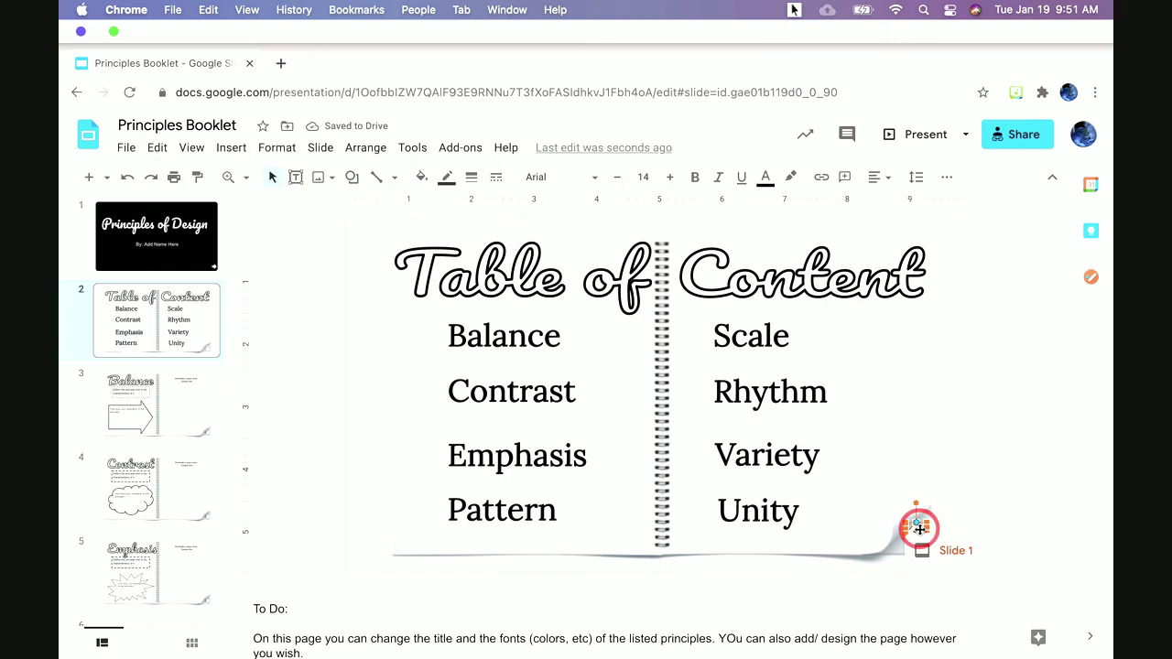
pyautogui.click(1004, 509)
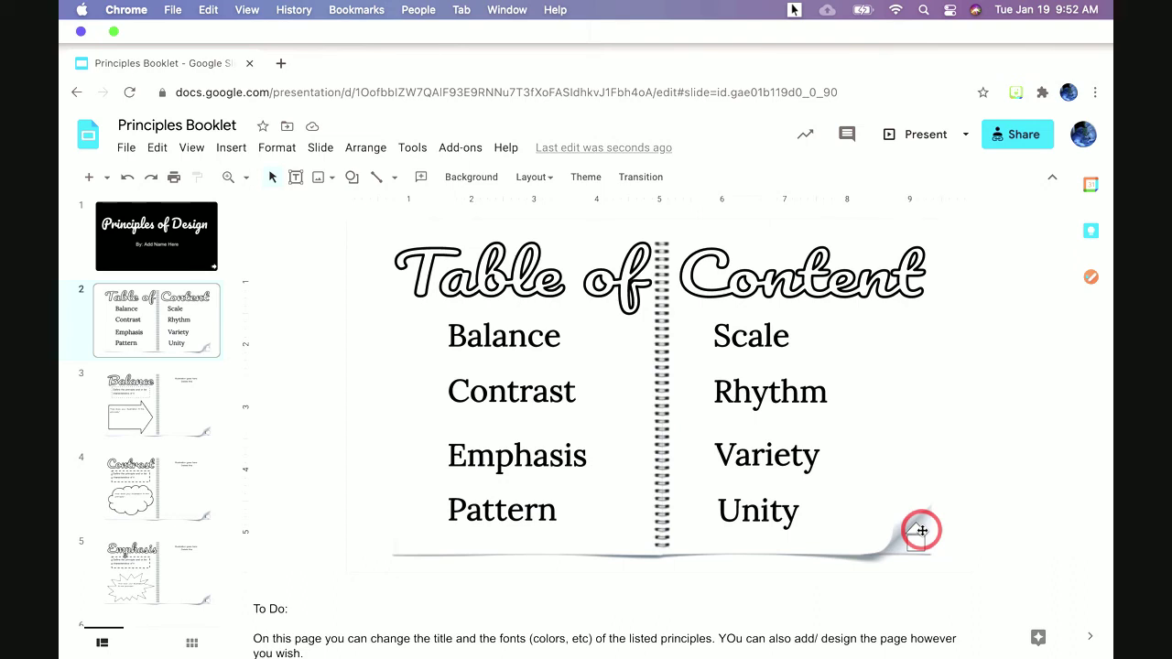
# Step: Enlarge the speaker notes area and review the instructions for the cover slide and the Table of Content slide
pyautogui.click(169, 243)
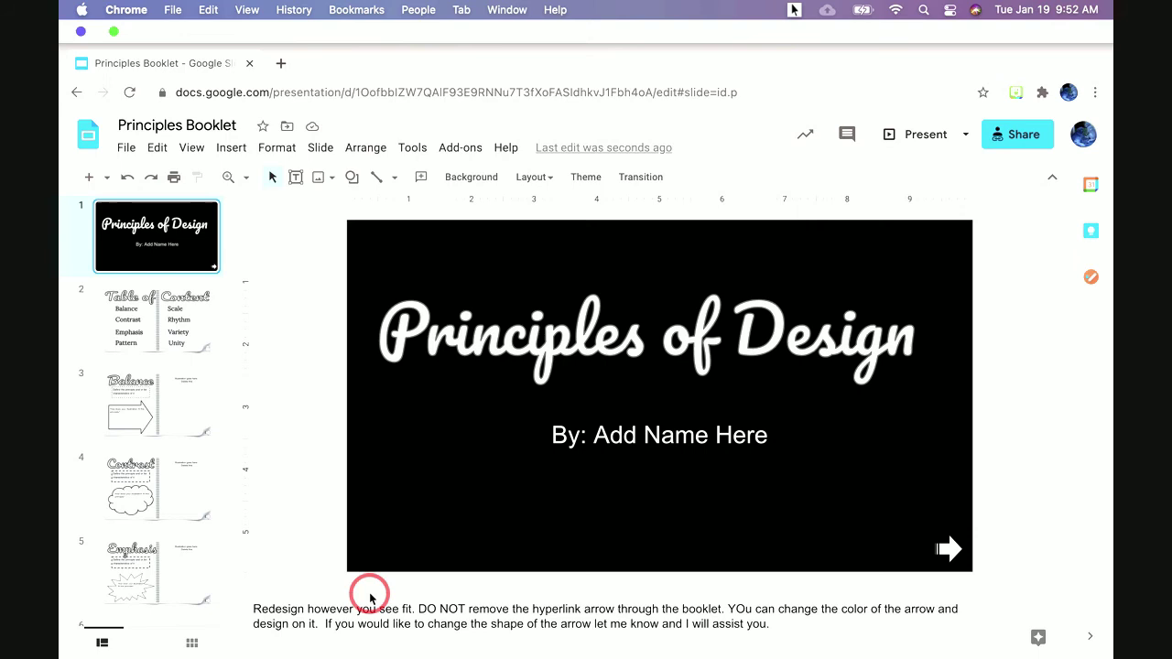
pyautogui.moveTo(370, 597); pyautogui.dragTo(376, 524)
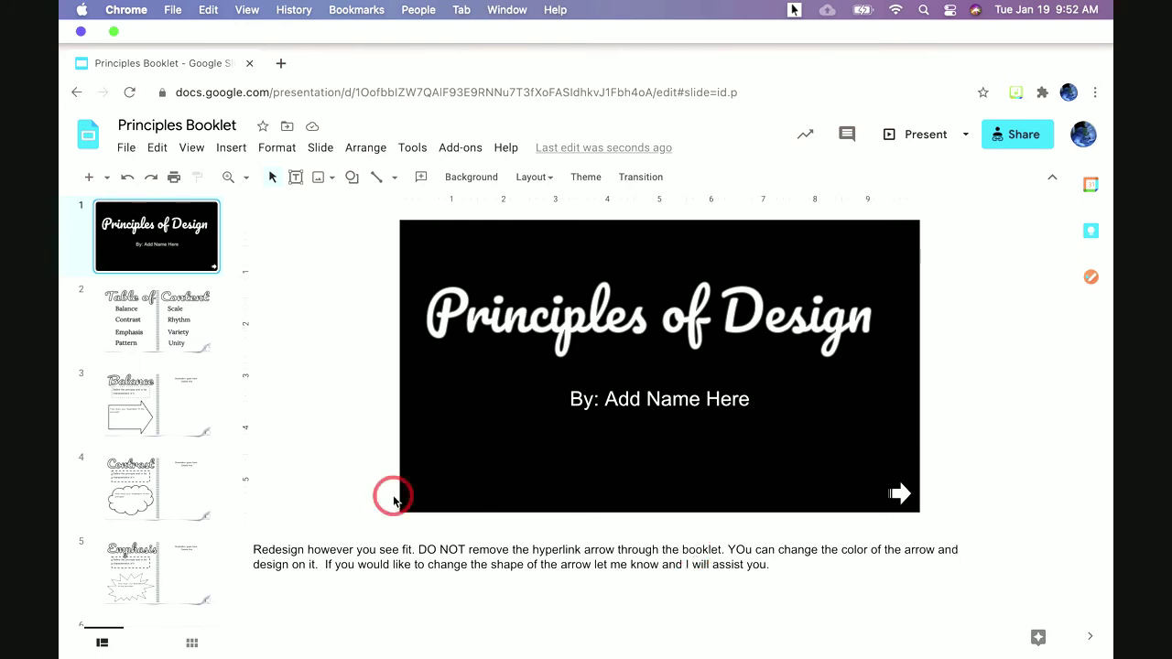
pyautogui.click(174, 333)
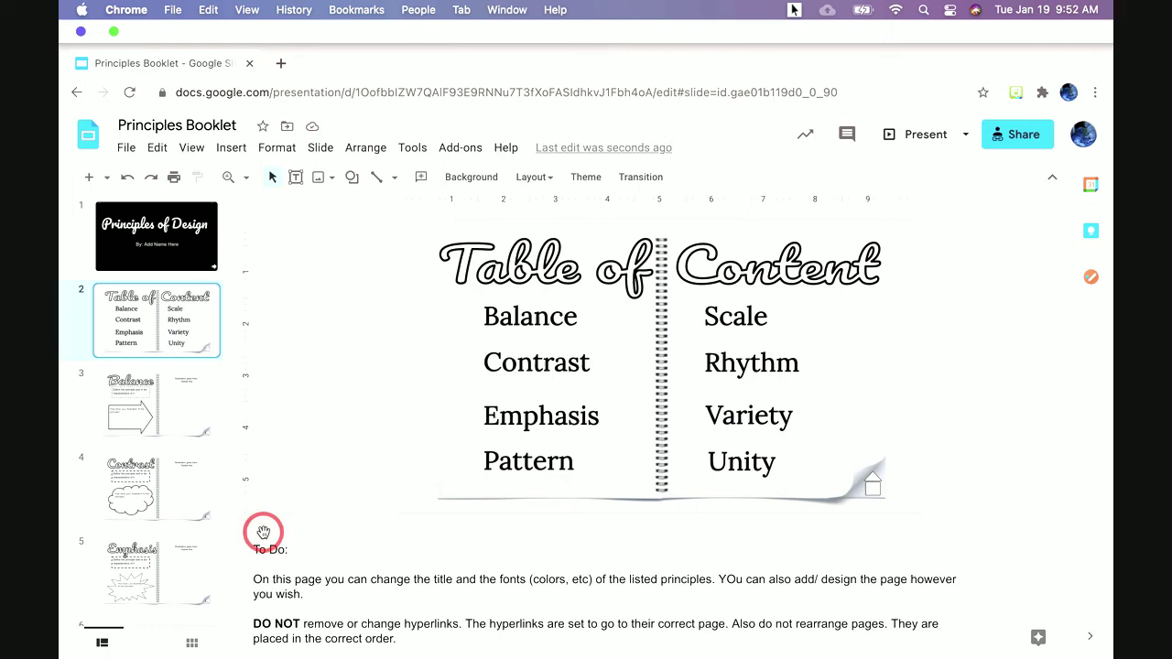
pyautogui.moveTo(262, 514); pyautogui.dragTo(262, 515)
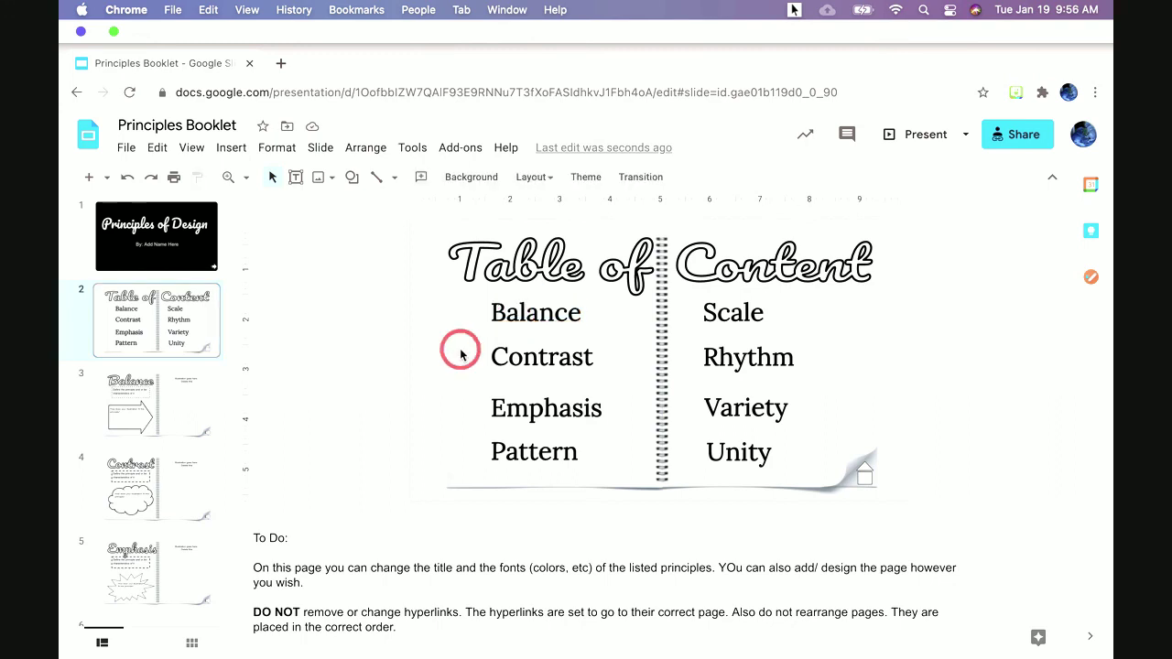
# Step: Link the Balance text box on the Table of Content slide to Slide 3
pyautogui.click(497, 314)
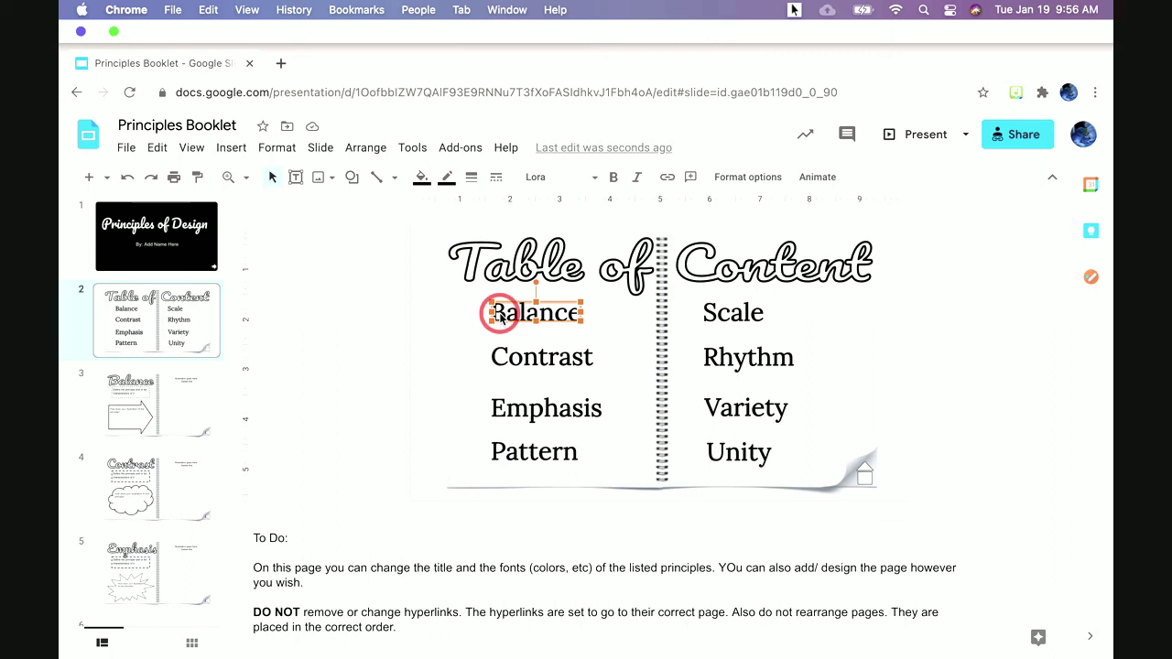
pyautogui.click(231, 151)
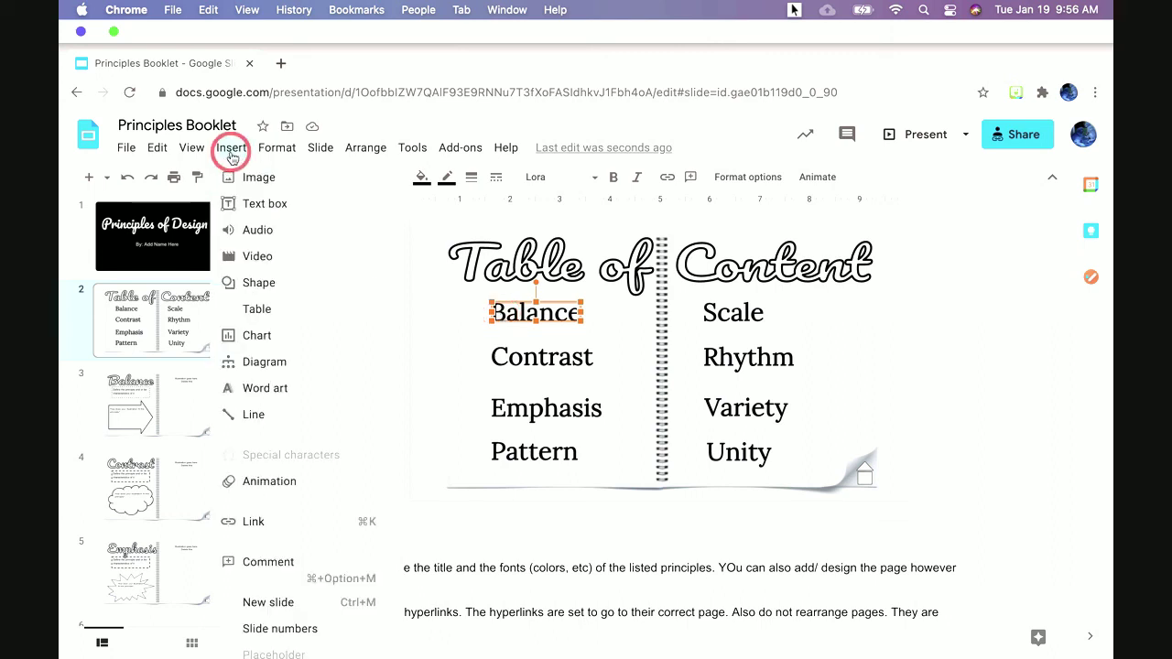
pyautogui.click(347, 531)
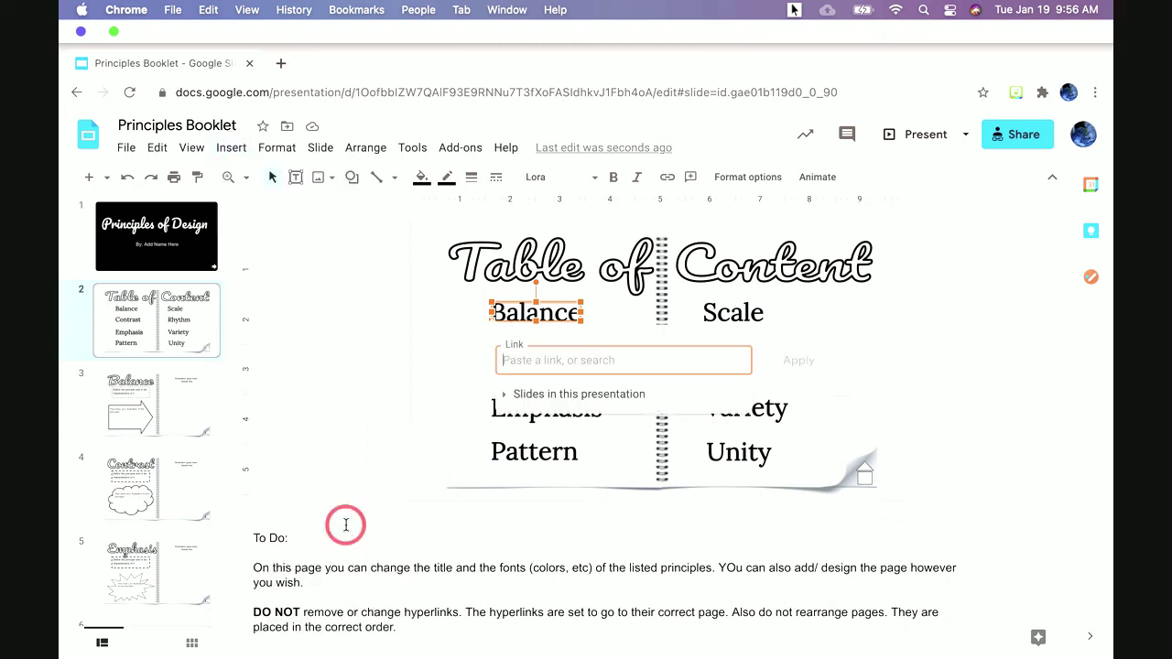
pyautogui.click(538, 401)
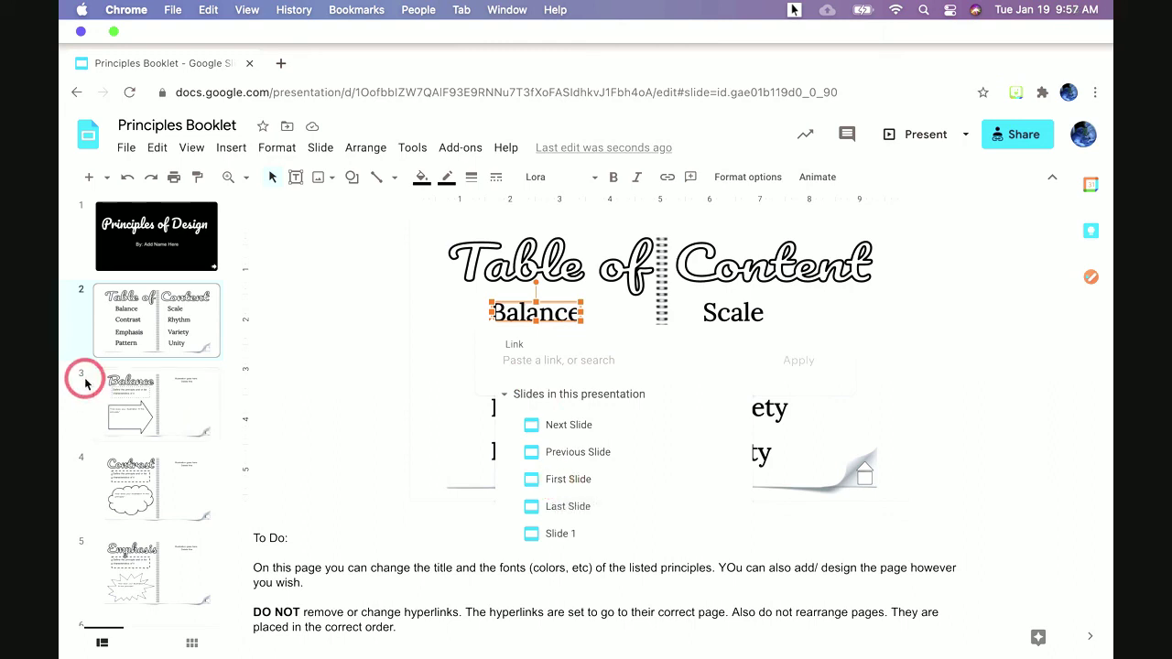
pyautogui.scroll(-3, 577, 508)
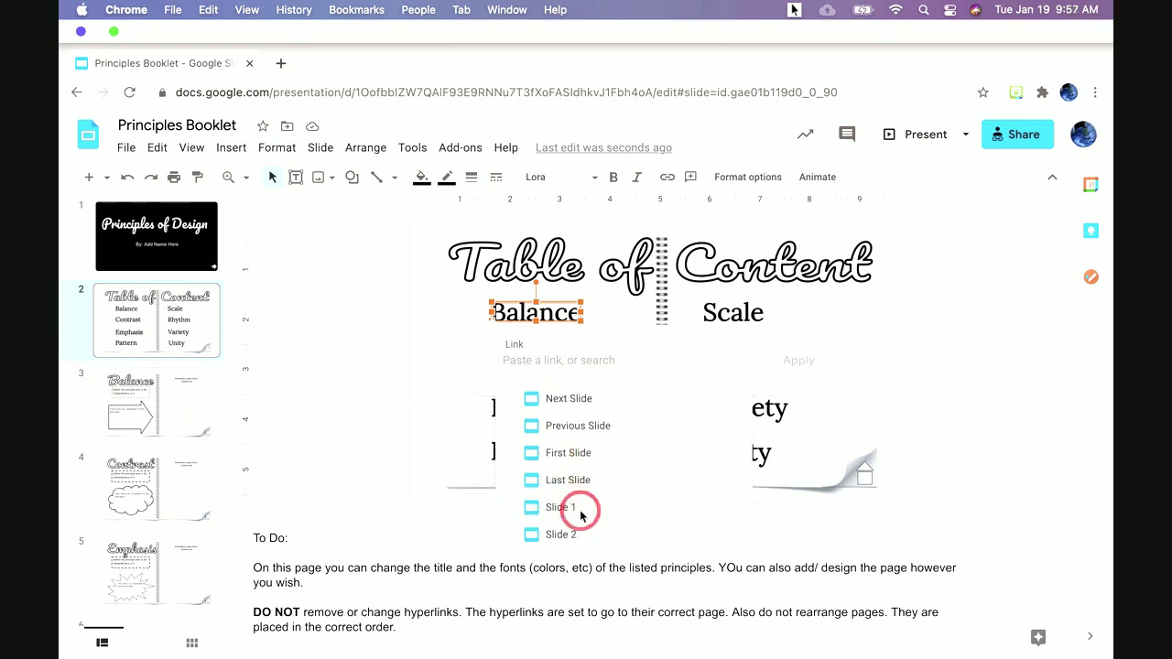
pyautogui.click(561, 466)
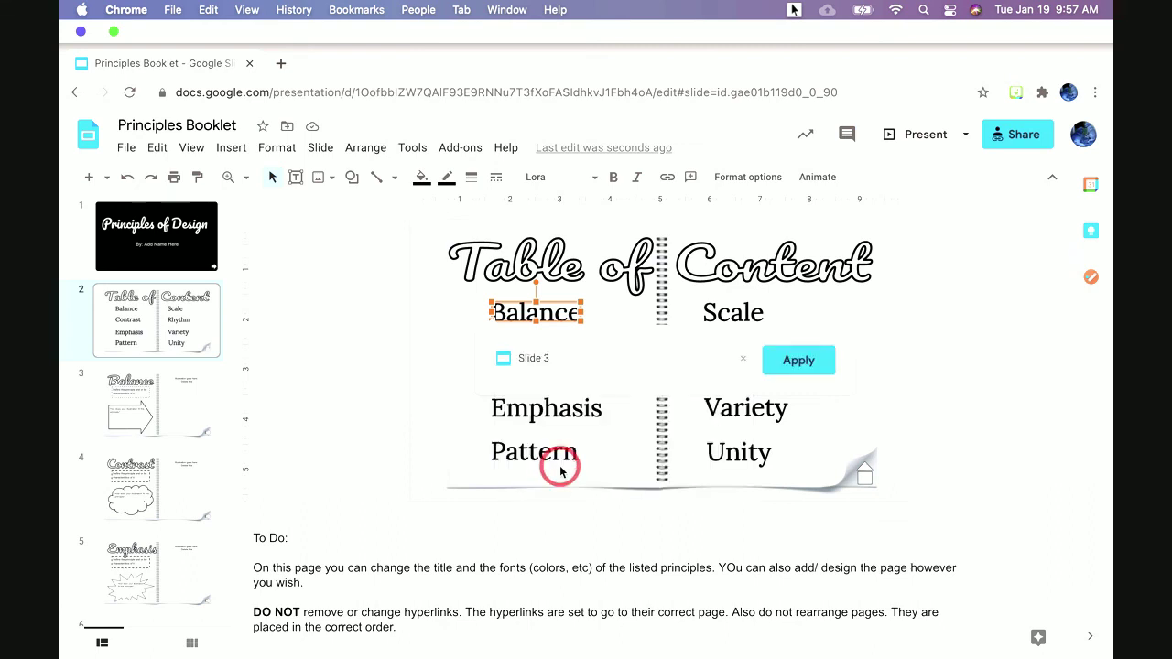
pyautogui.click(810, 366)
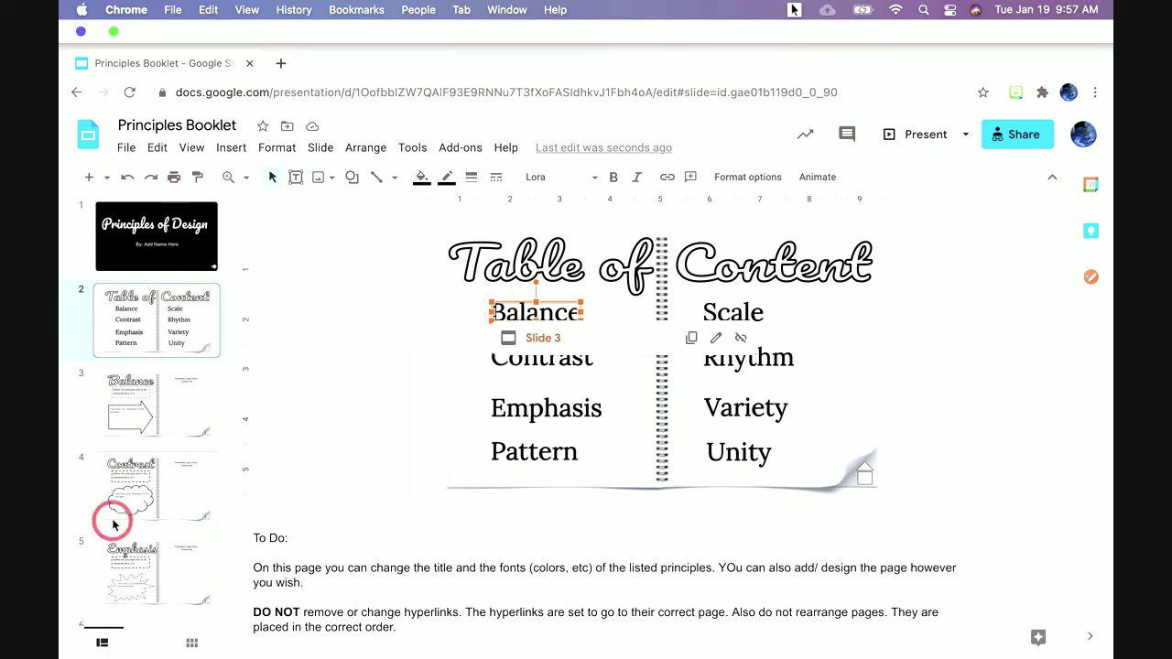
# Step: Review the principle slides and their notes in order from Balance through Unity, and return to the cover slide
pyautogui.click(138, 427)
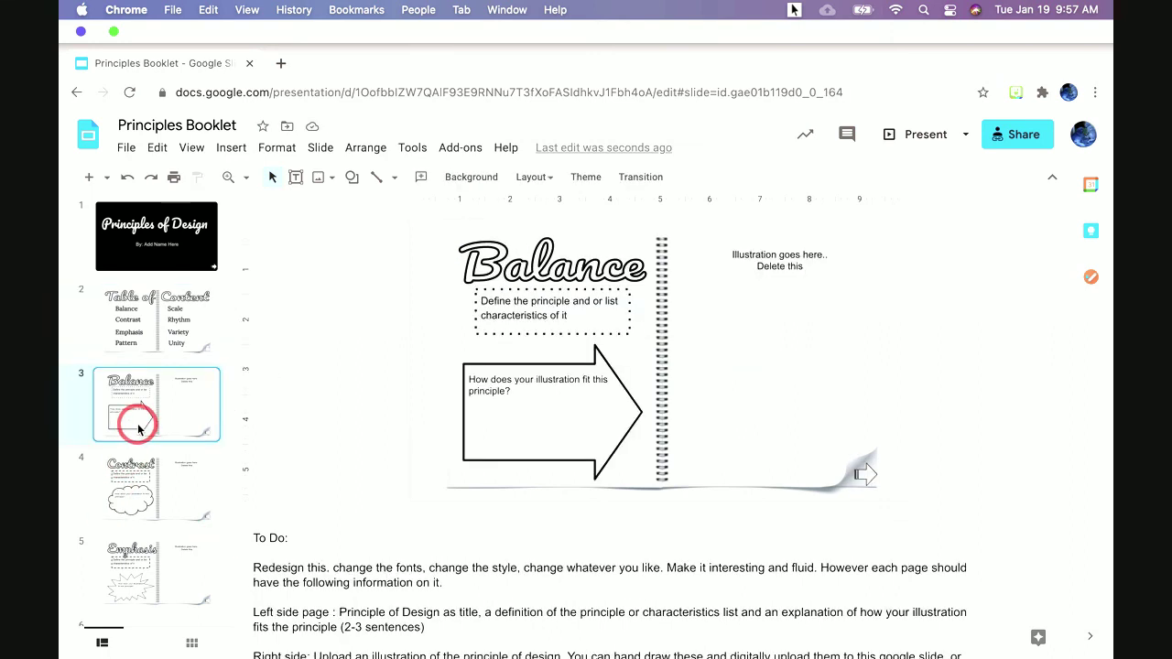
pyautogui.click(140, 499)
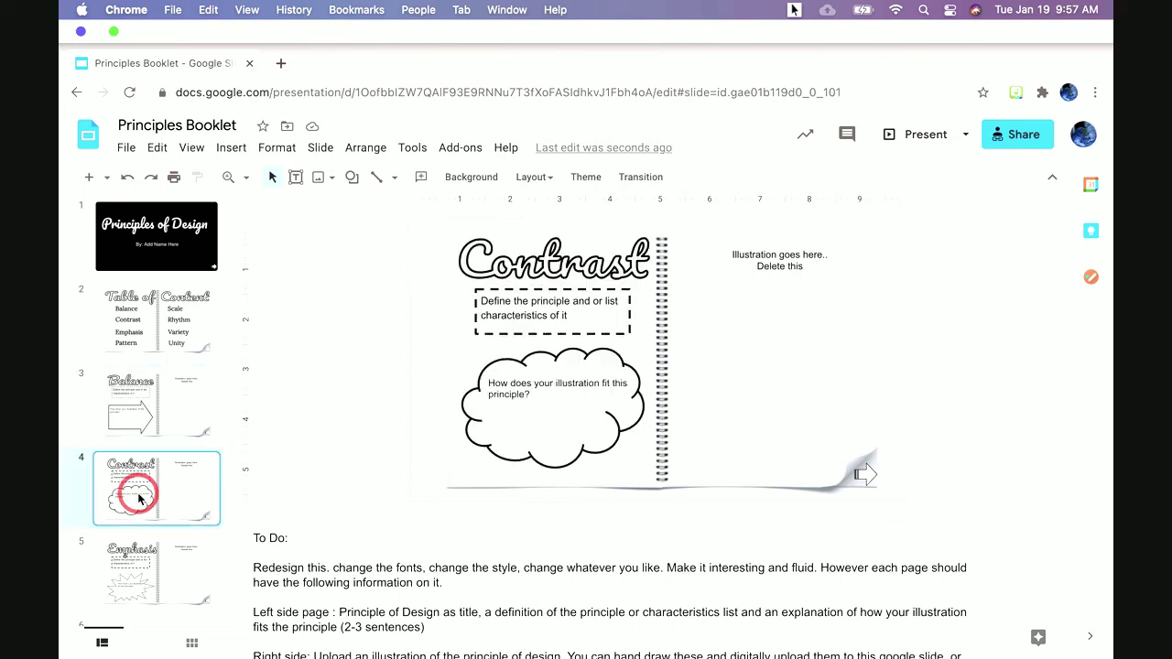
pyautogui.click(144, 581)
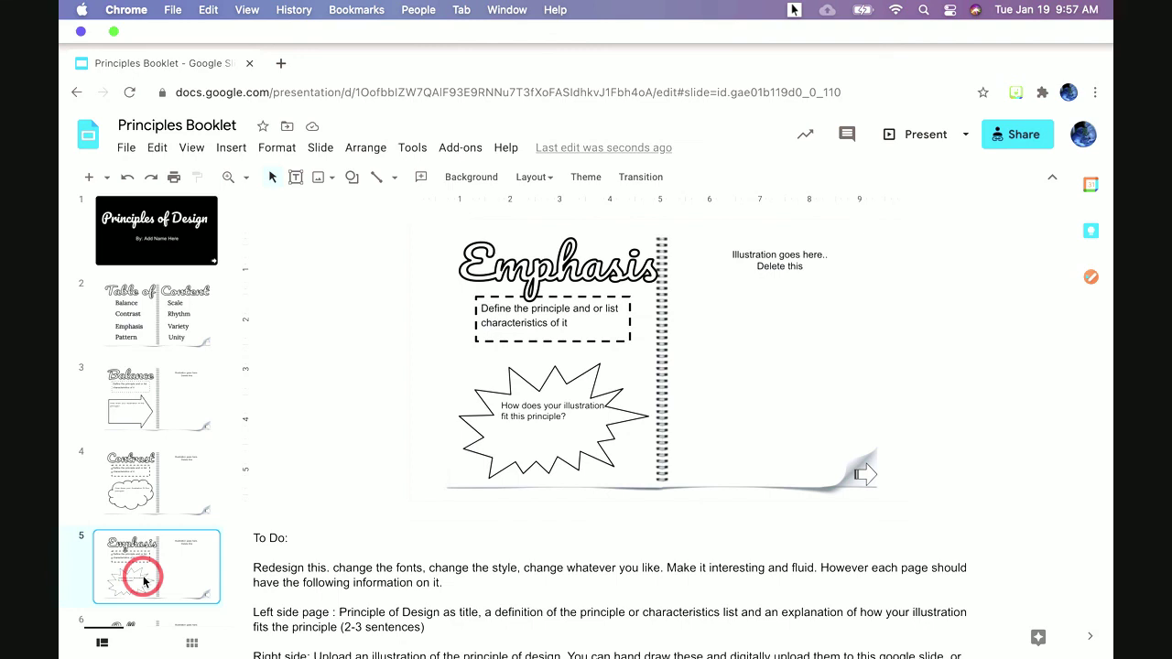
pyautogui.scroll(-2, 144, 581)
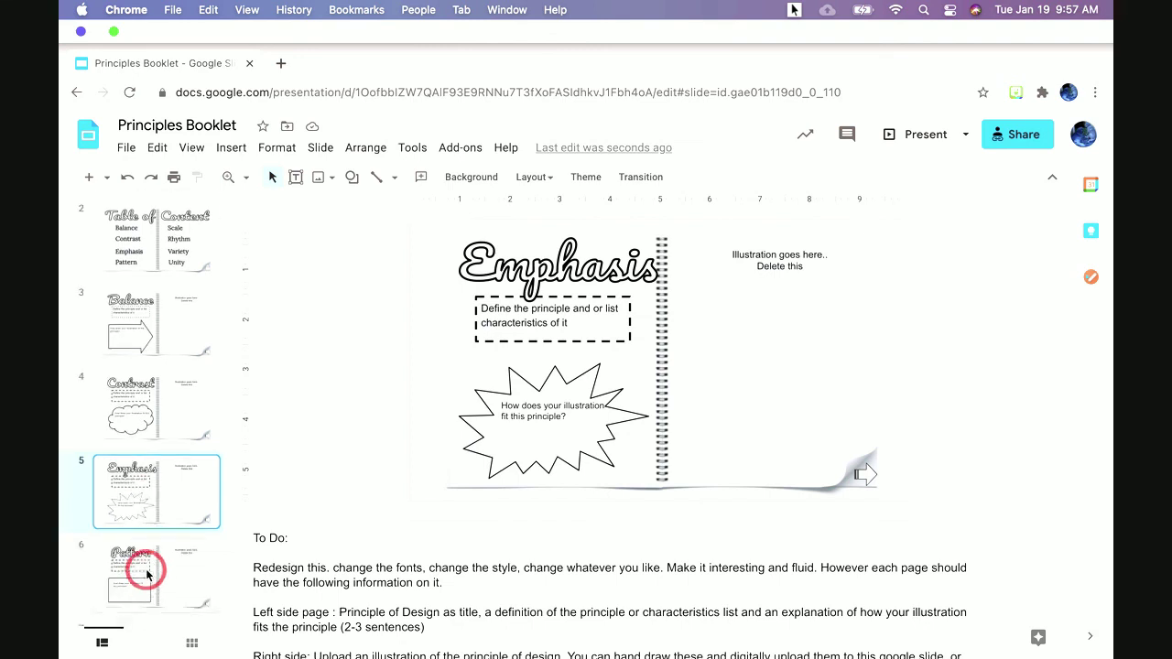
pyautogui.click(146, 574)
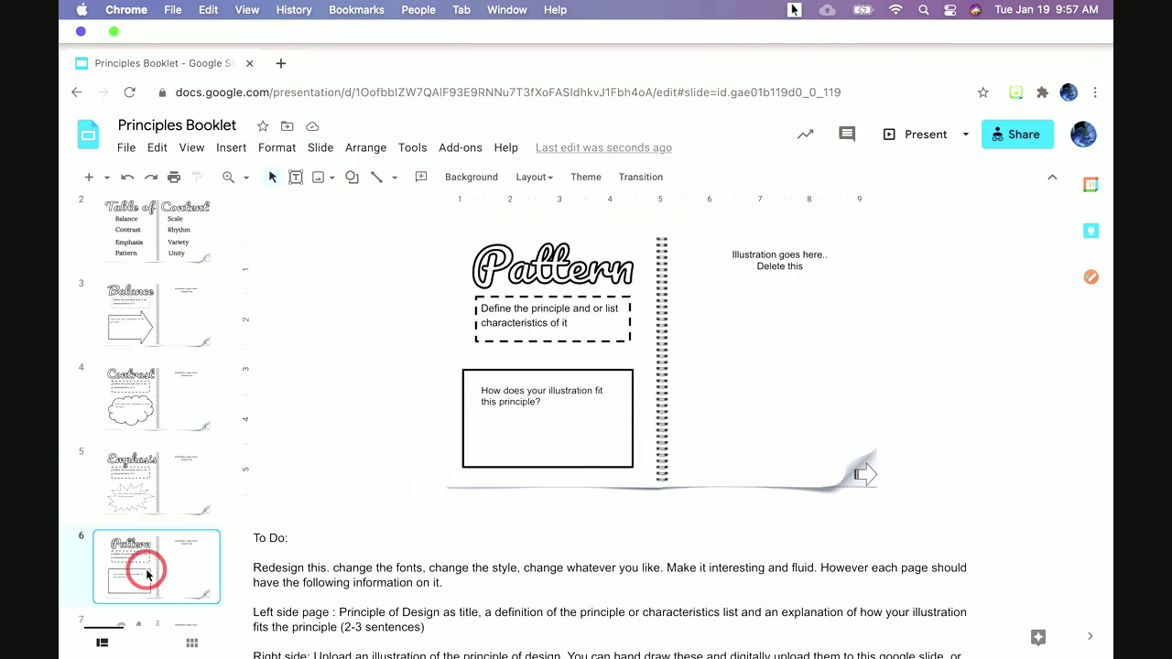
pyautogui.scroll(-2, 147, 574)
pyautogui.click(151, 574)
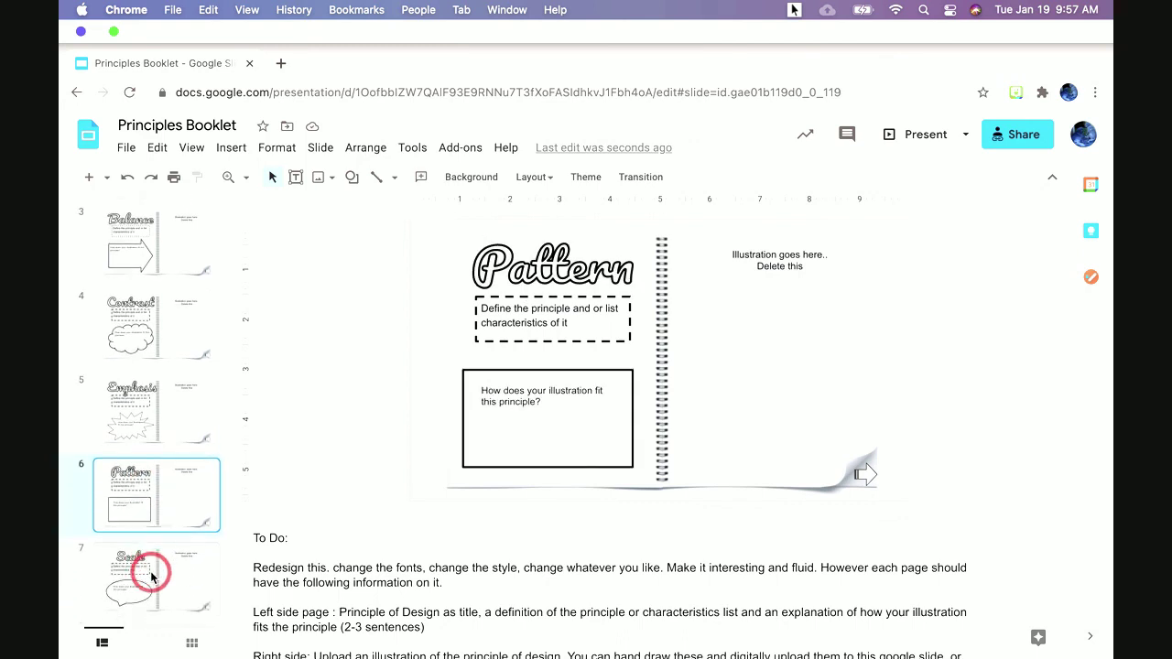
pyautogui.scroll(-2, 151, 573)
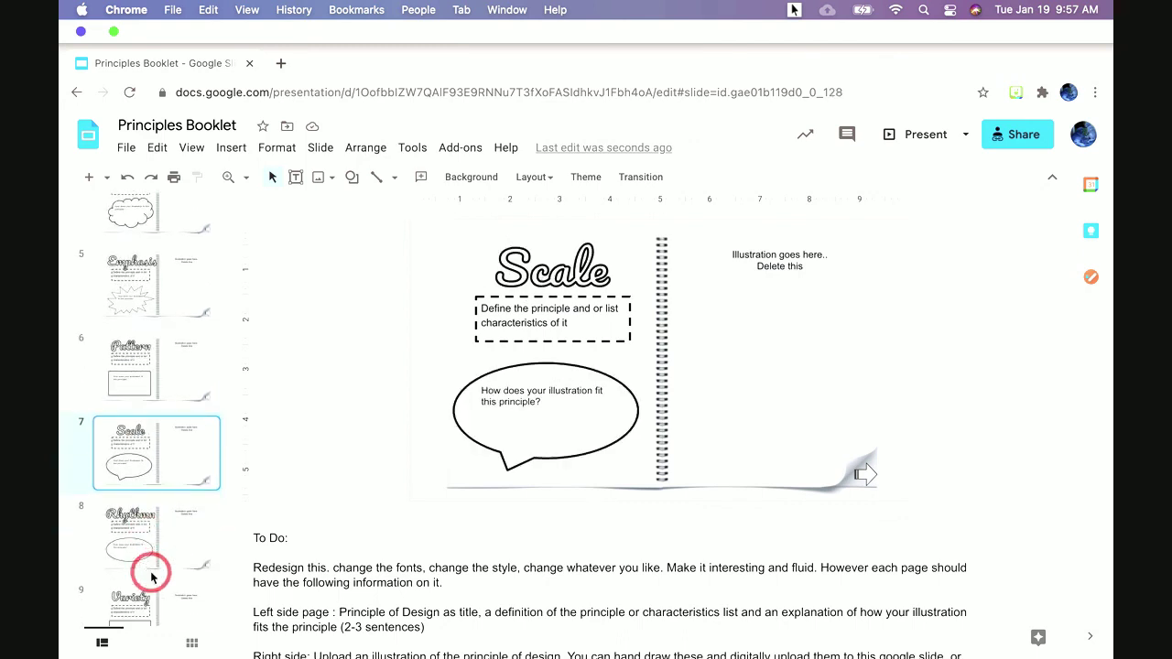
pyautogui.click(156, 532)
pyautogui.scroll(-2, 157, 533)
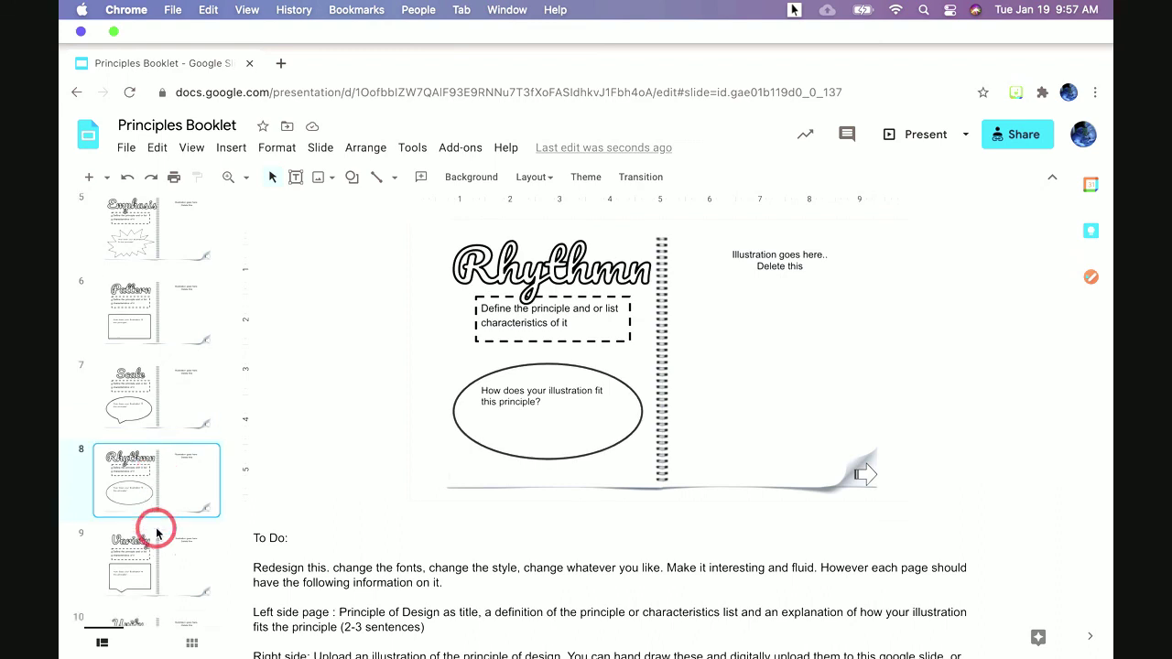
pyautogui.click(157, 533)
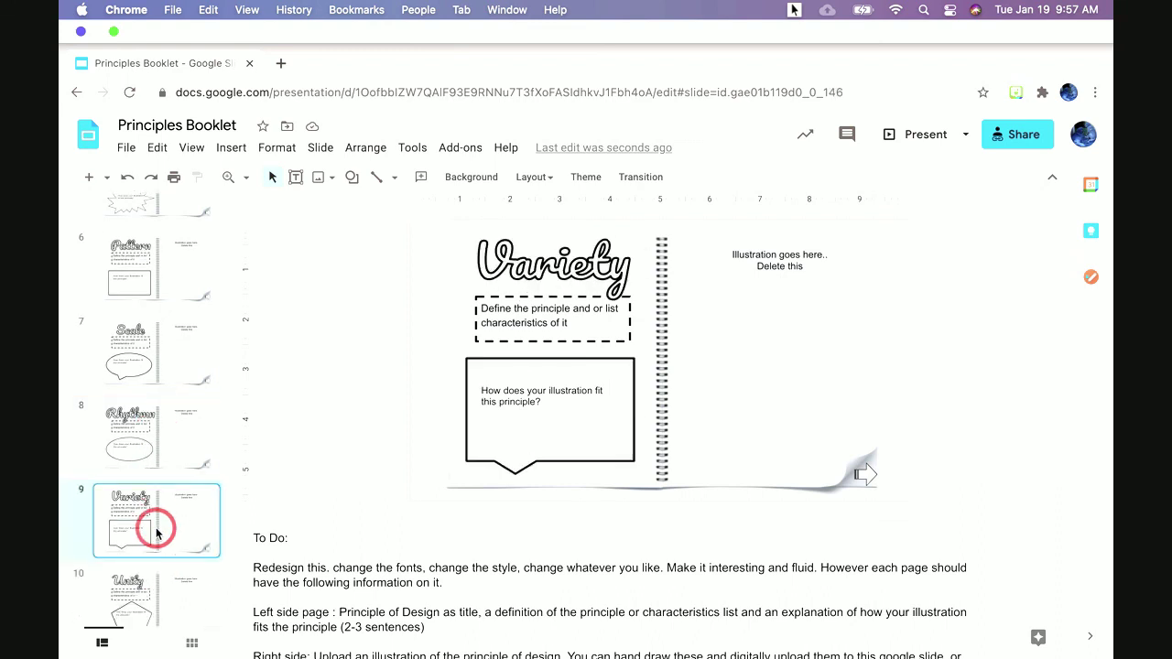
pyautogui.click(171, 603)
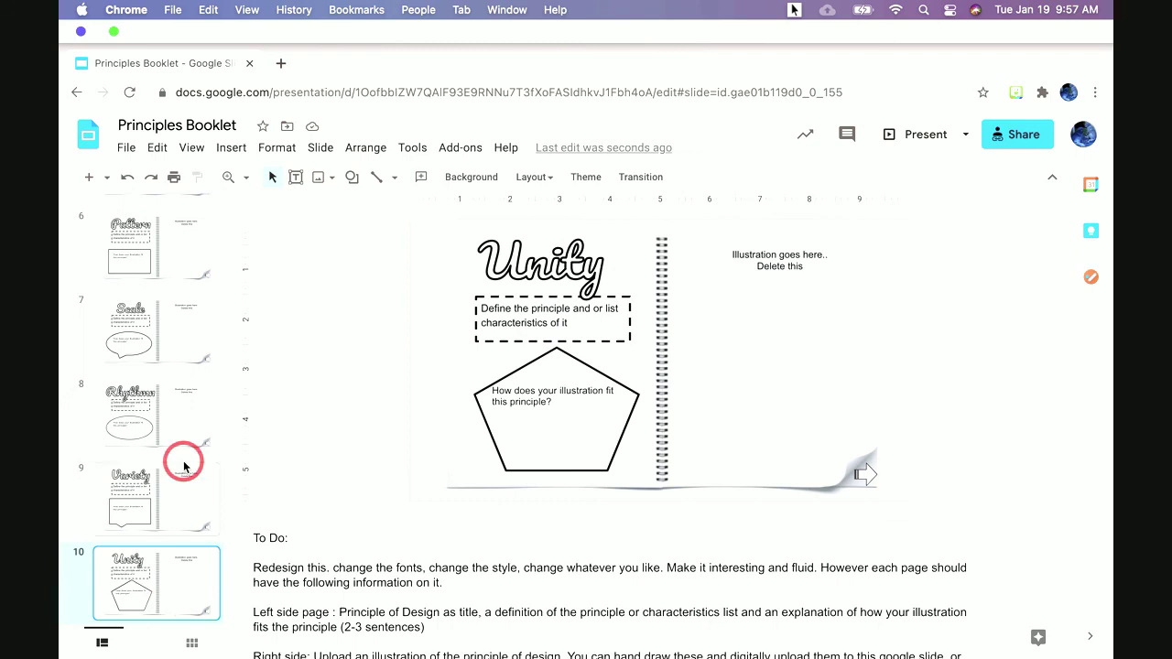
pyautogui.scroll(6, 182, 463)
pyautogui.scroll(4, 184, 462)
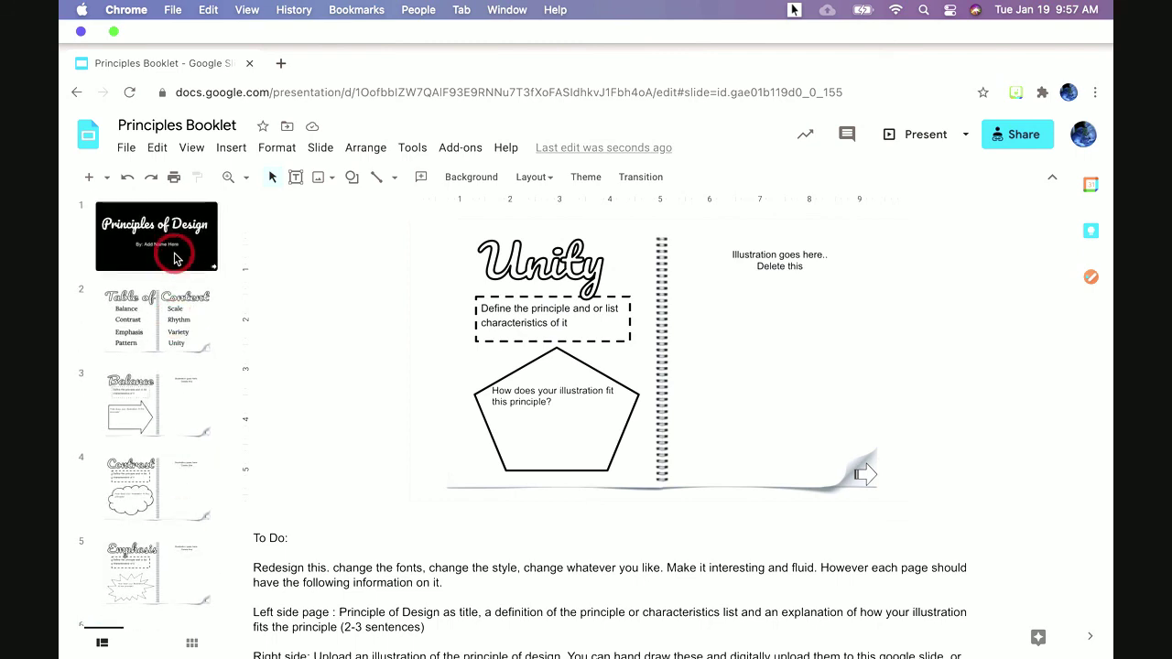
pyautogui.click(176, 257)
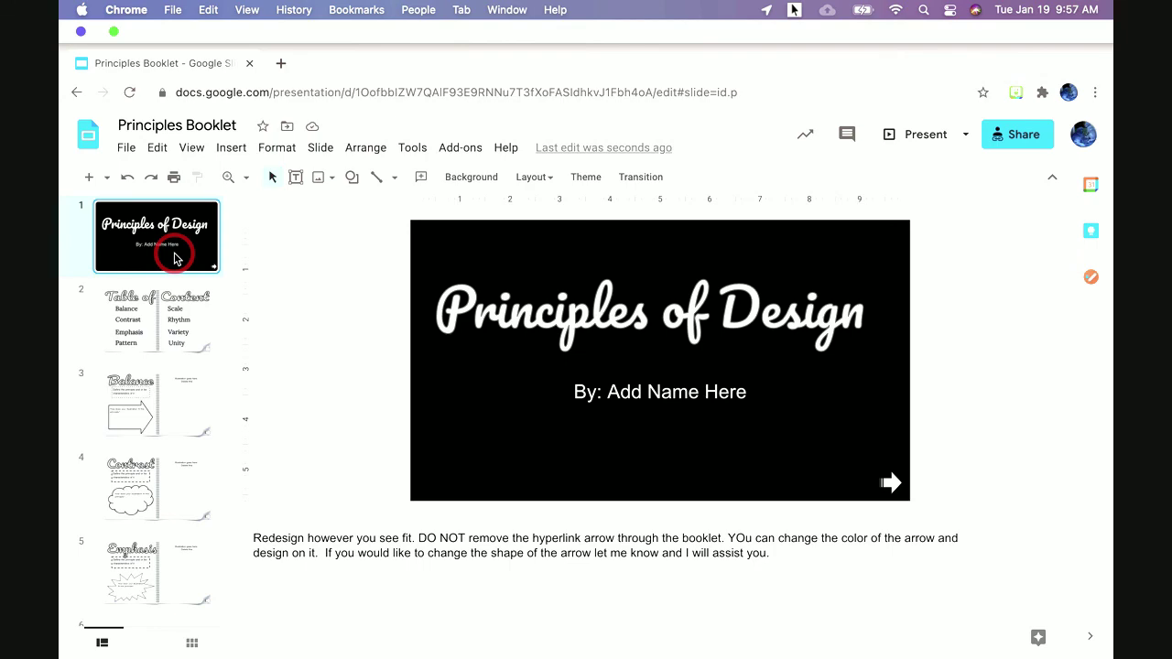